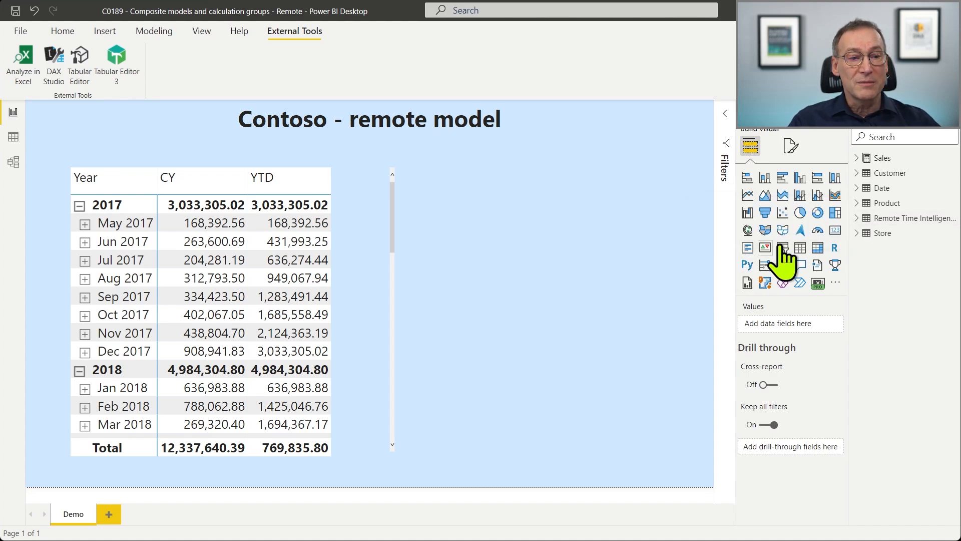
Expand the Remote Time Intelligence table, switch to Tabular Editor, and generate a DAX script of that calculation group
{"action": "left_click", "coordinate": [887, 219]}
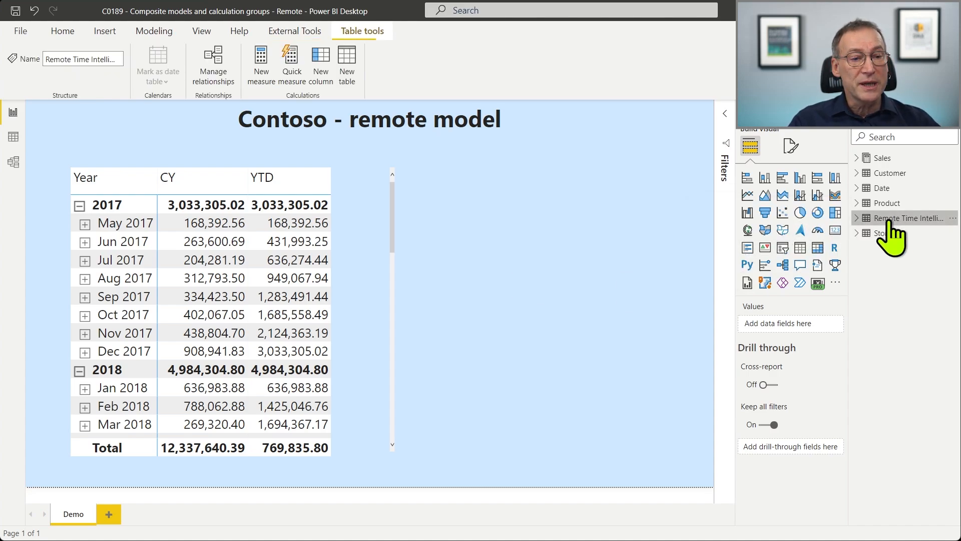
{"action": "left_click", "coordinate": [857, 219]}
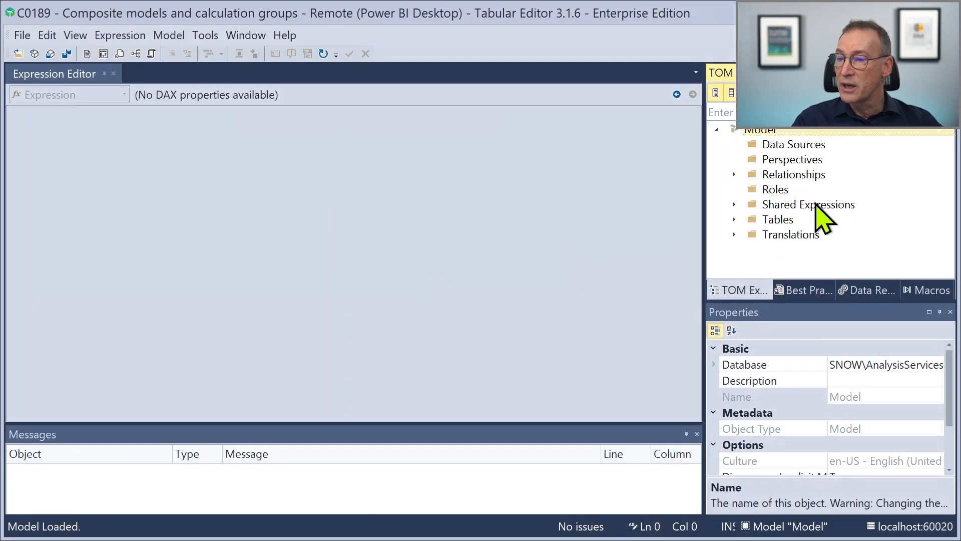
{"action": "left_click", "coordinate": [740, 215]}
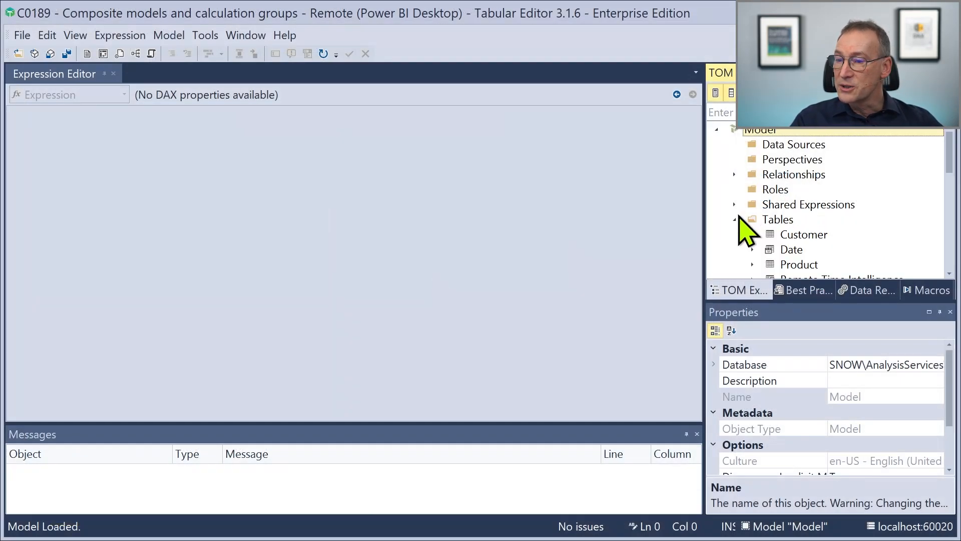
{"action": "scroll", "coordinate": [768, 231], "scroll_direction": "down", "scroll_amount": 3}
{"action": "right_click", "coordinate": [824, 145]}
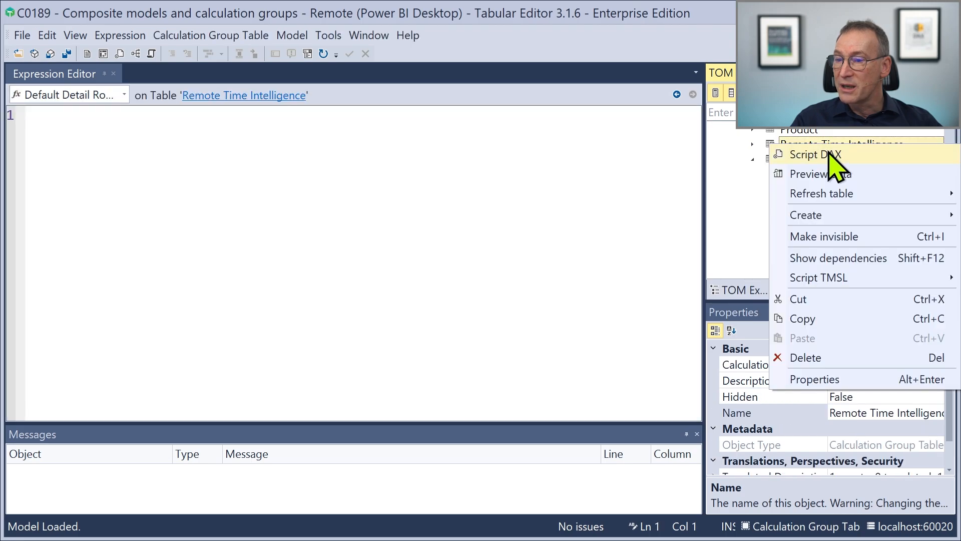
{"action": "left_click", "coordinate": [816, 154]}
{"action": "scroll", "coordinate": [291, 245], "scroll_direction": "up", "scroll_amount": 4}
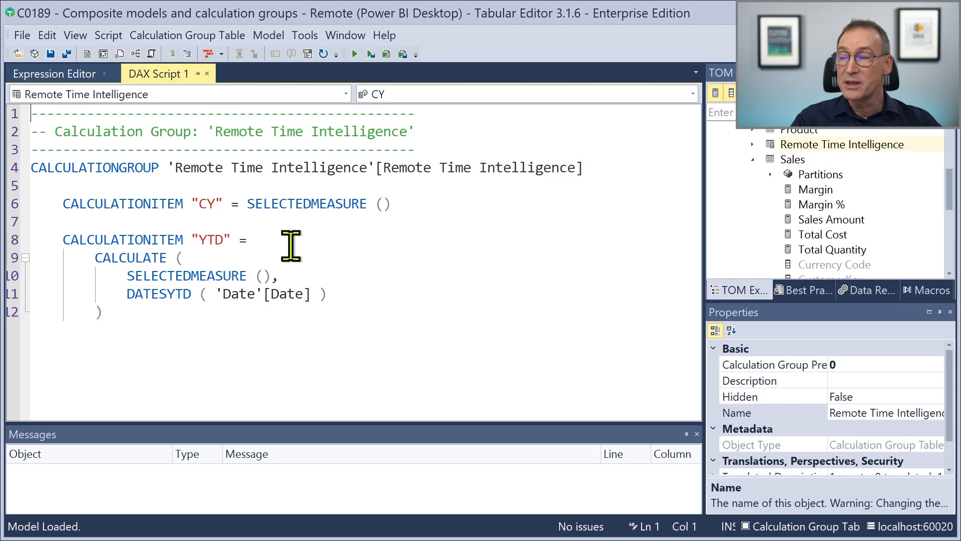
Examine the CY and YTD calculation item definitions in the DAX script, including the DATESYTD filter
{"action": "left_click_drag", "start_coordinate": [57, 204], "coordinate": [422, 202]}
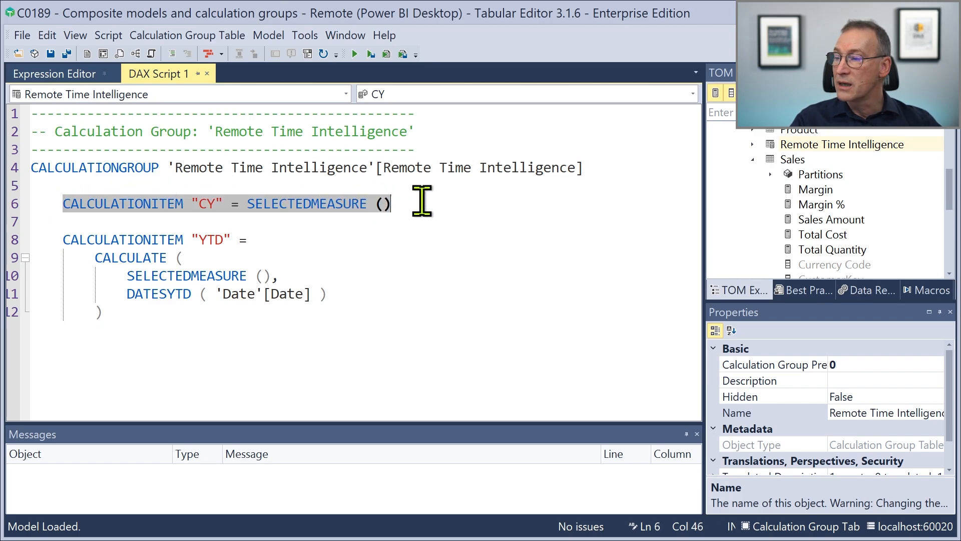
{"action": "left_click", "coordinate": [343, 316]}
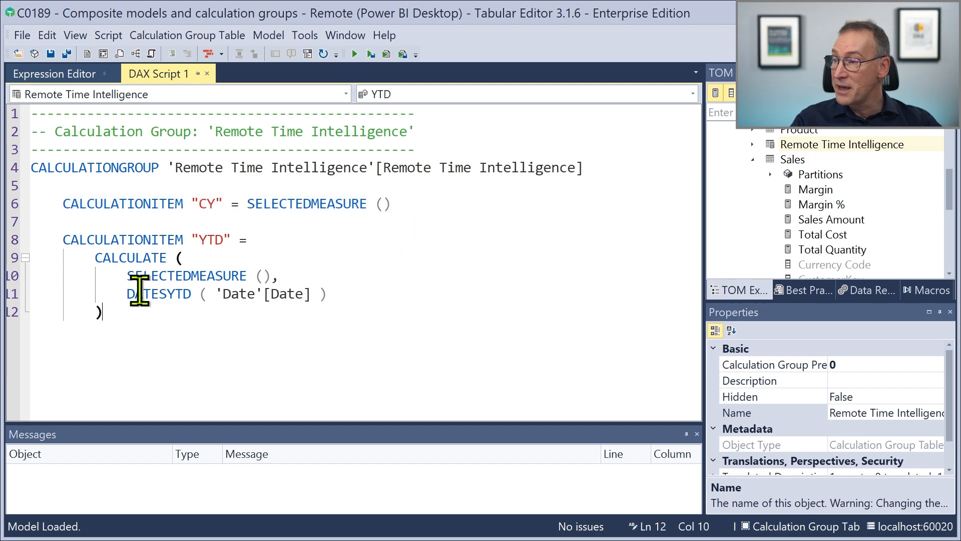
{"action": "left_click_drag", "start_coordinate": [123, 305], "coordinate": [8, 258]}
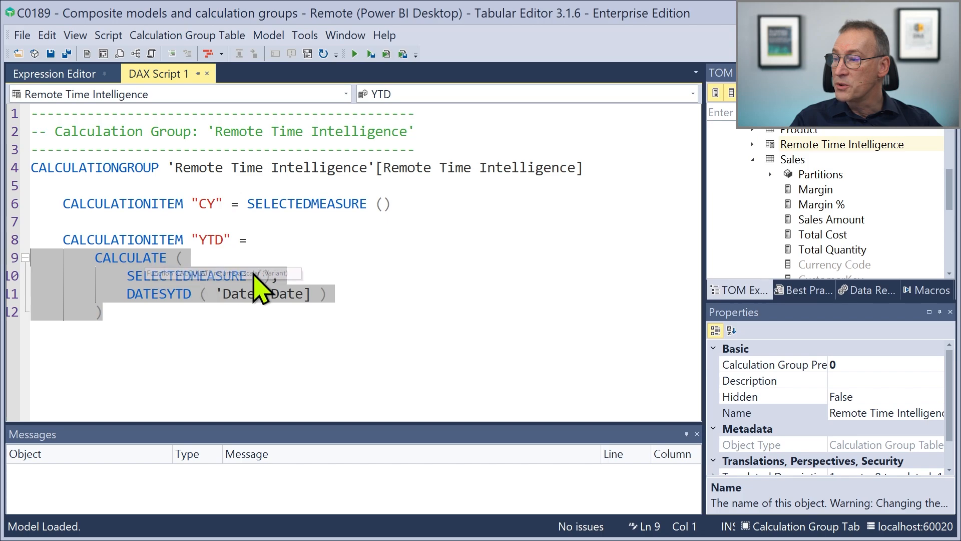
{"action": "left_click", "coordinate": [283, 275]}
{"action": "left_click_drag", "start_coordinate": [125, 295], "coordinate": [336, 296]}
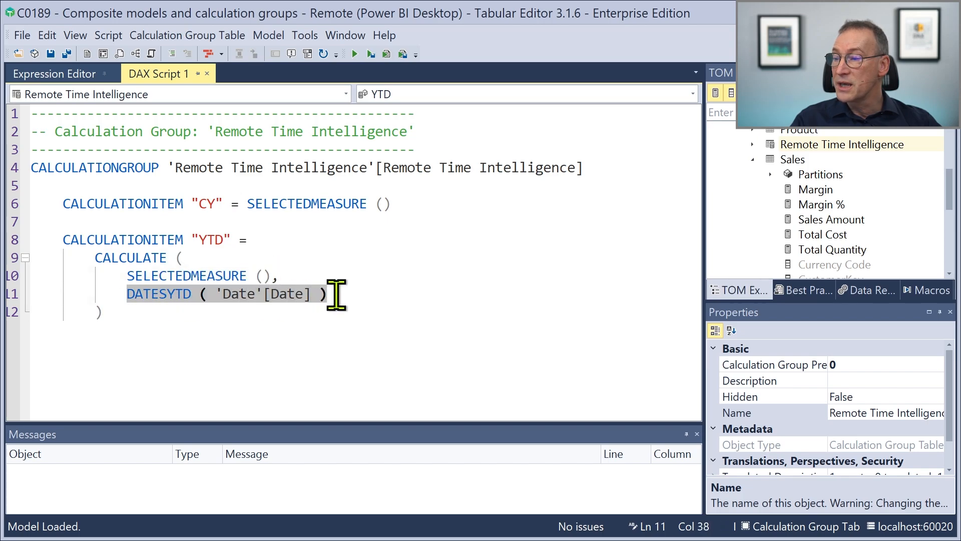
{"action": "left_click", "coordinate": [222, 326]}
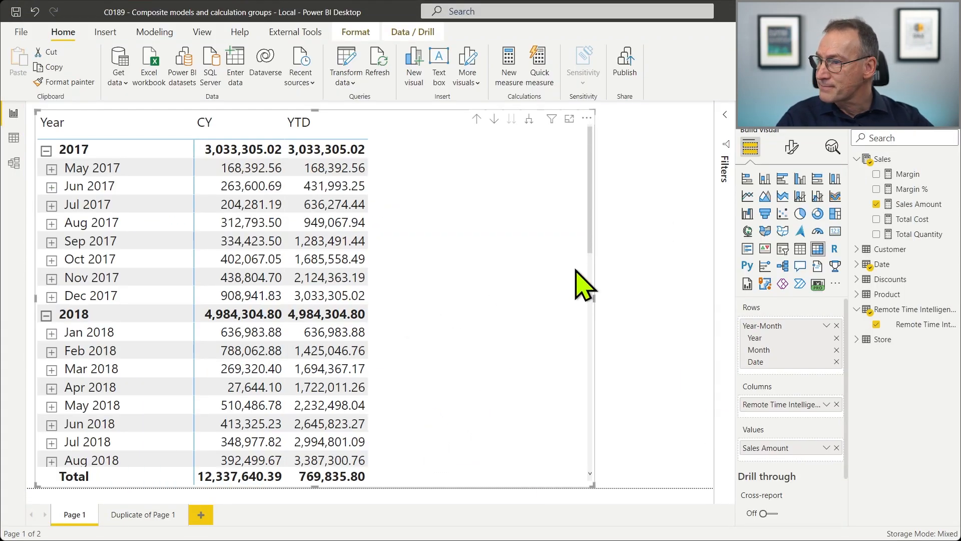
In the local Power BI Desktop model, open the model diagram and inspect the Discounts and Product tables
{"action": "left_click", "coordinate": [13, 163]}
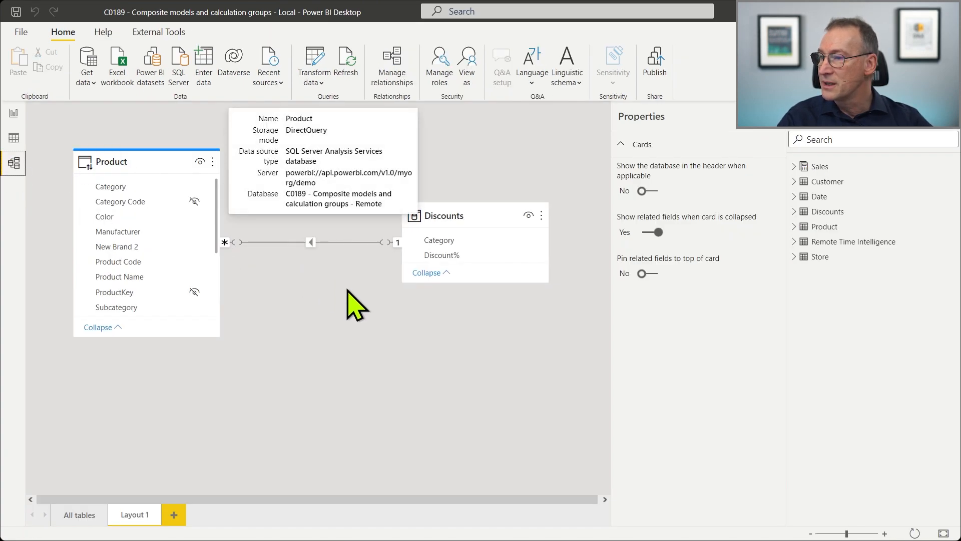
{"action": "left_click", "coordinate": [480, 215]}
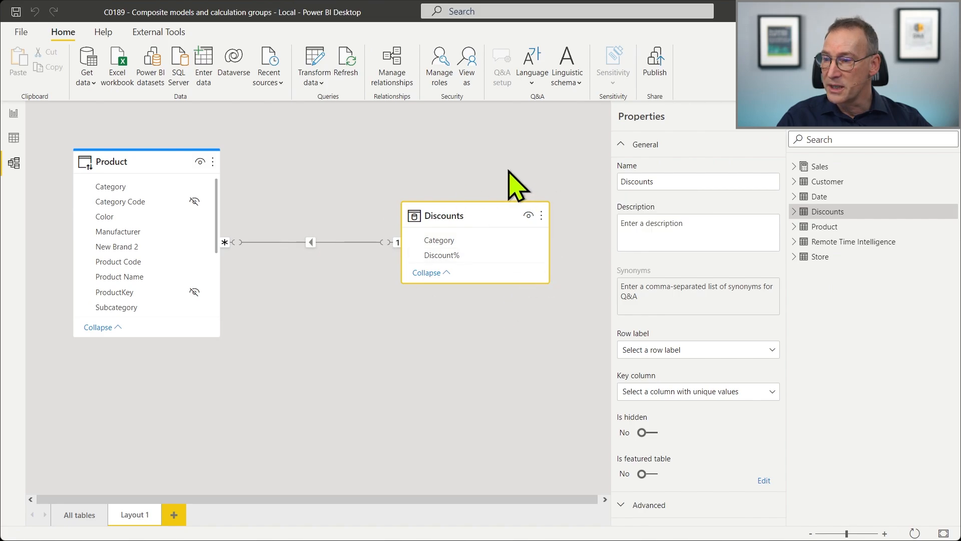
{"action": "mouse_move", "coordinate": [142, 152]}
{"action": "left_click", "coordinate": [136, 172]}
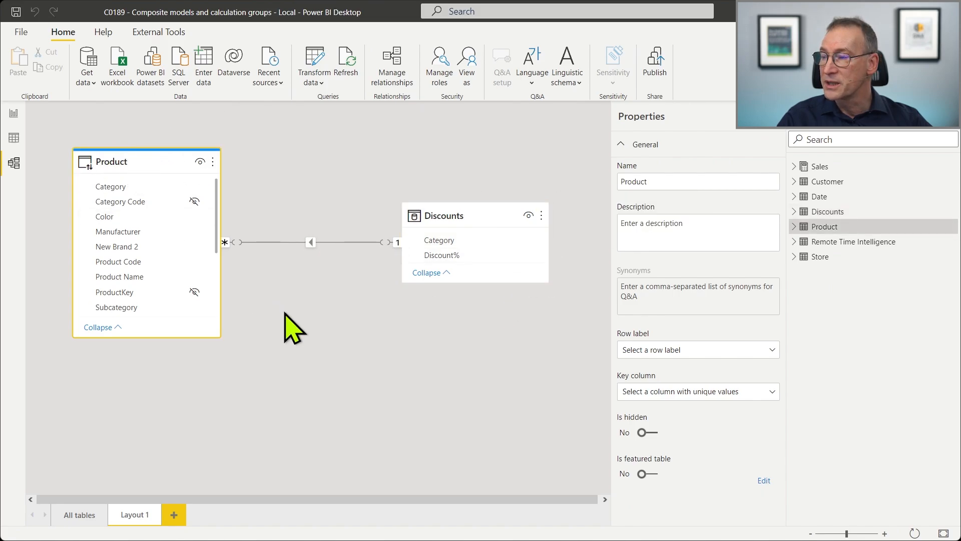
{"action": "left_click", "coordinate": [288, 316]}
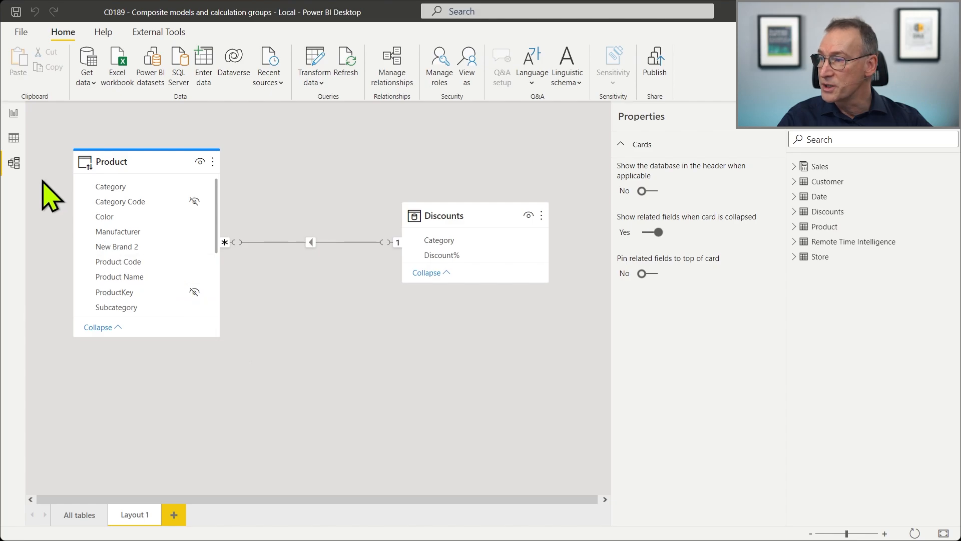
Examine the rows of the Discounts table, with its discount percentage for each product category
{"action": "left_click", "coordinate": [14, 137]}
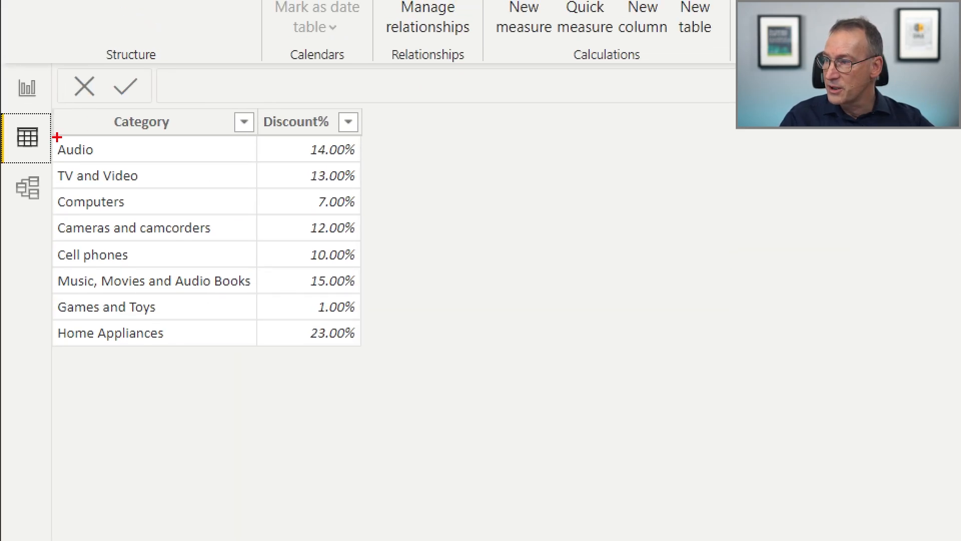
{"action": "mouse_move", "coordinate": [42, 104]}
{"action": "left_mouse_down"}
{"action": "mouse_move", "coordinate": [305, 337]}
{"action": "mouse_move", "coordinate": [383, 357]}
{"action": "left_mouse_up"}
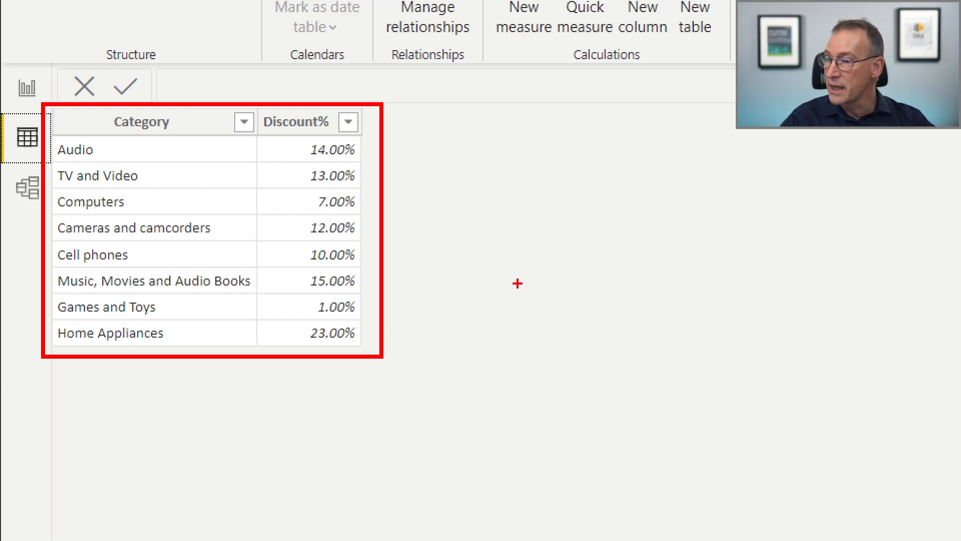
{"action": "key", "text": "Escape"}
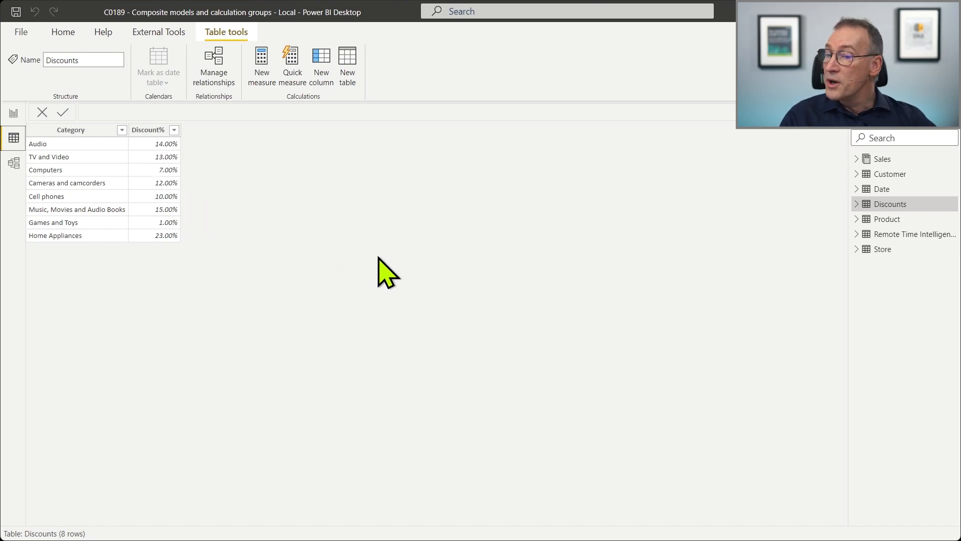
Return to the model diagram and examine how the remote Product table relates to the local Discounts table
{"action": "left_click", "coordinate": [13, 163]}
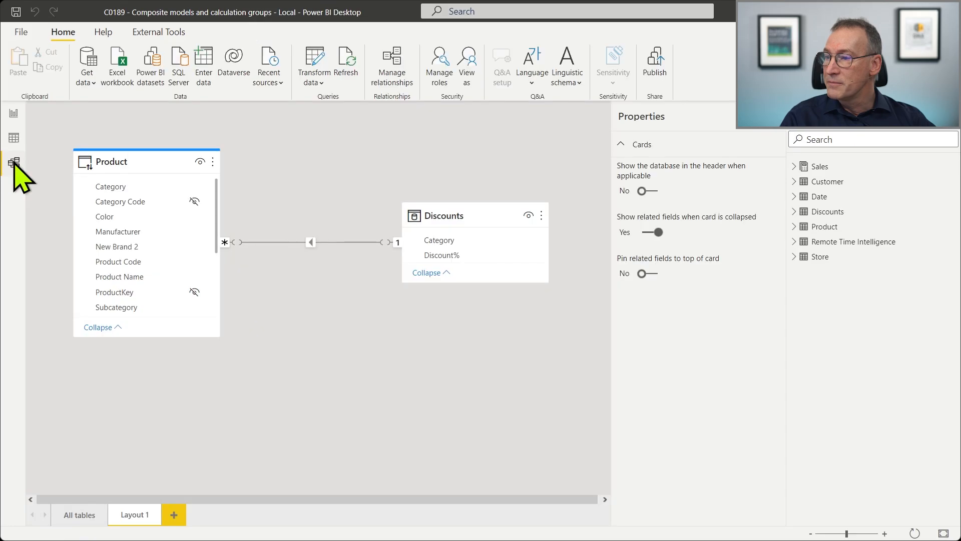
{"action": "left_click", "coordinate": [149, 166]}
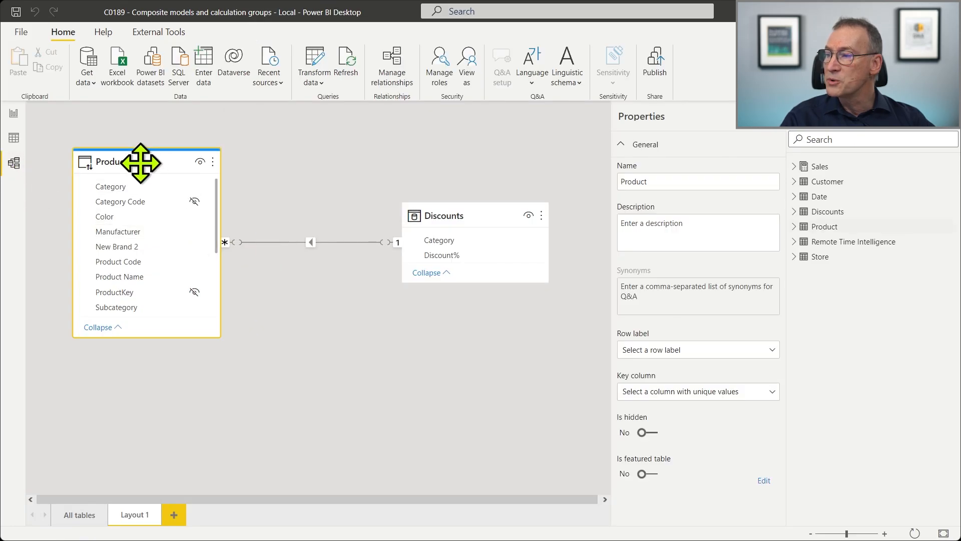
{"action": "left_click", "coordinate": [452, 208]}
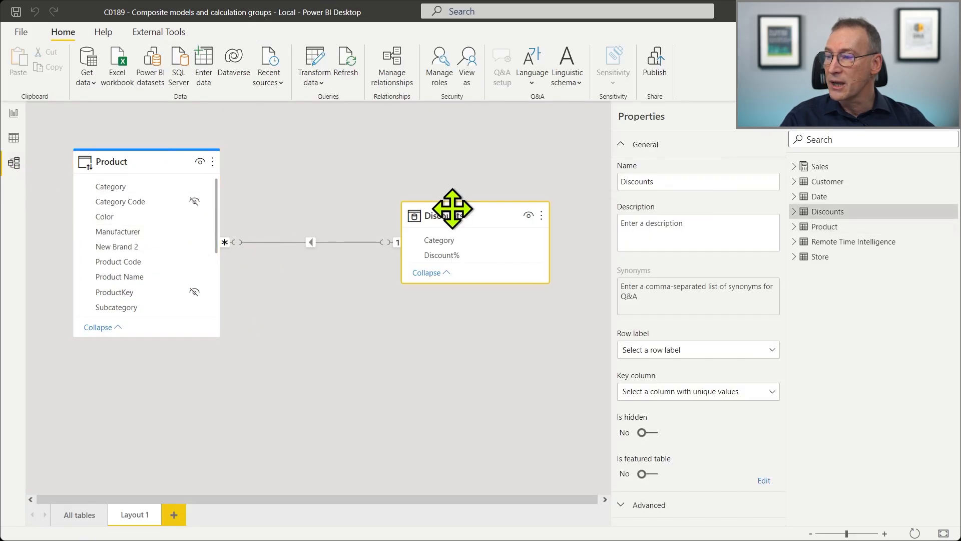
{"action": "left_click", "coordinate": [337, 197]}
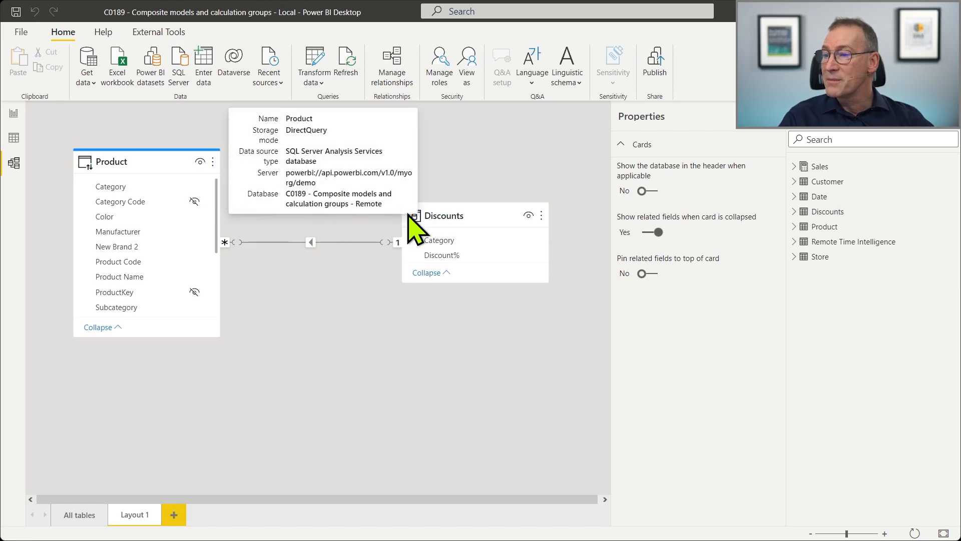
{"action": "left_click", "coordinate": [451, 219]}
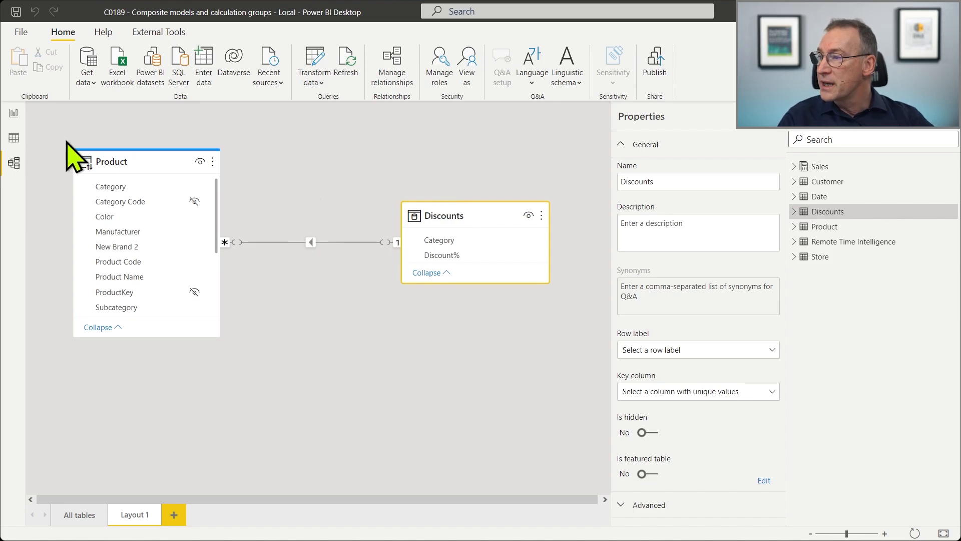
Remove the Remote Time Intelligence field from the columns of the matrix on Page 1
{"action": "left_click", "coordinate": [14, 114]}
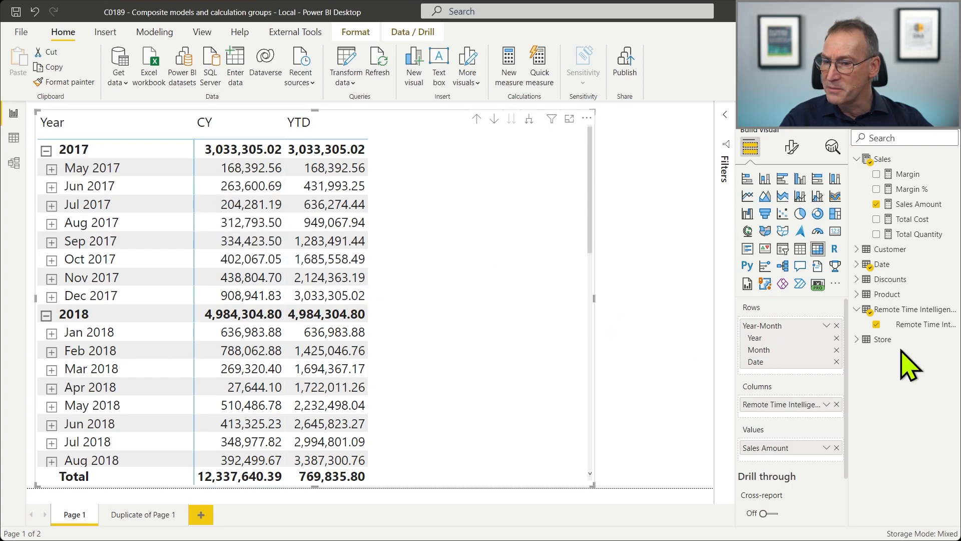
{"action": "left_click", "coordinate": [876, 324]}
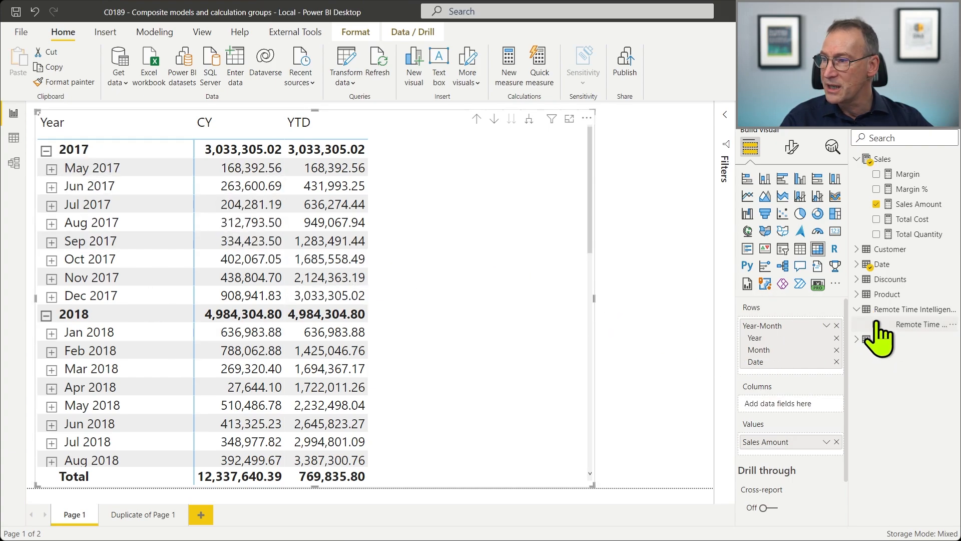
{"action": "left_click", "coordinate": [662, 289]}
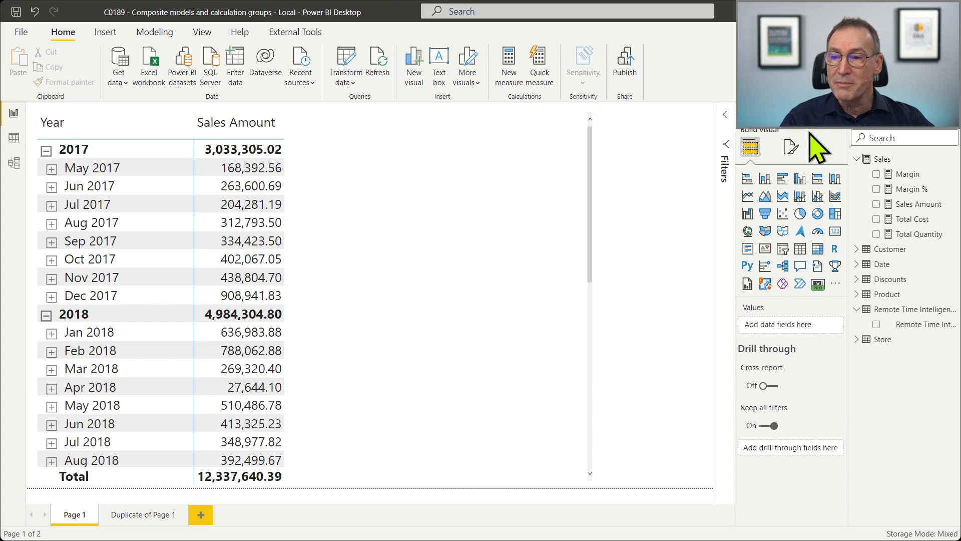
Create a measure named Discounted Sales in the Sales table with the placeholder expression 1
{"action": "right_click", "coordinate": [891, 163]}
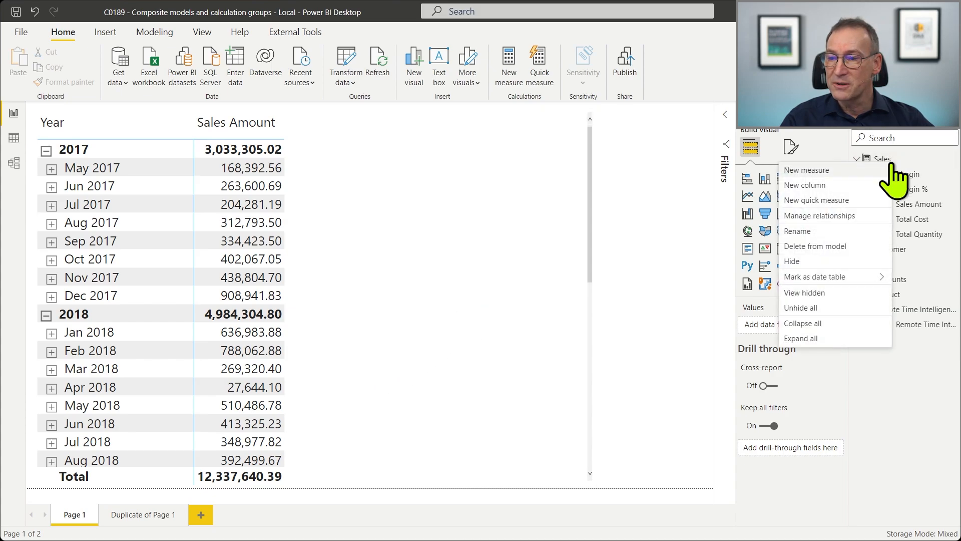
{"action": "left_click", "coordinate": [836, 175]}
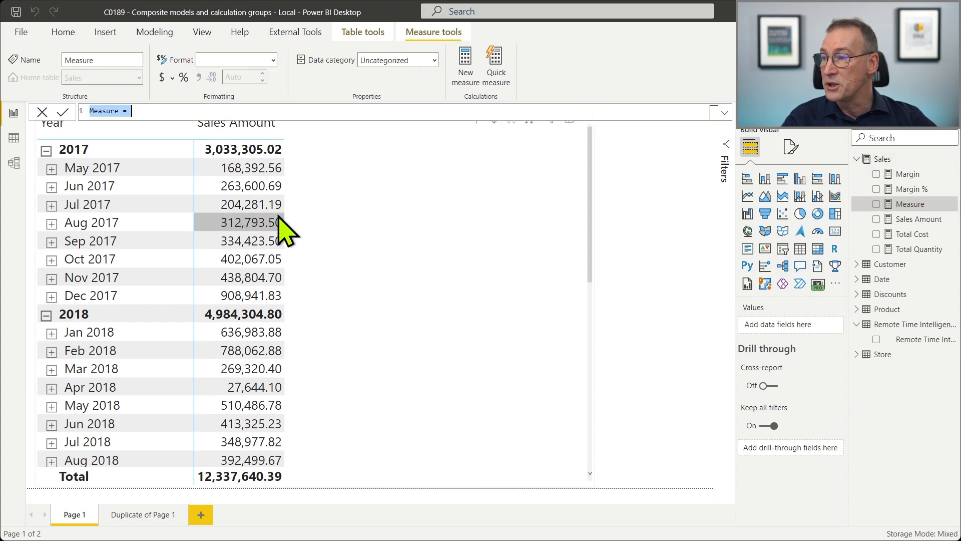
{"action": "scroll", "coordinate": [511, 113], "scroll_direction": "up", "scroll_amount": 3}
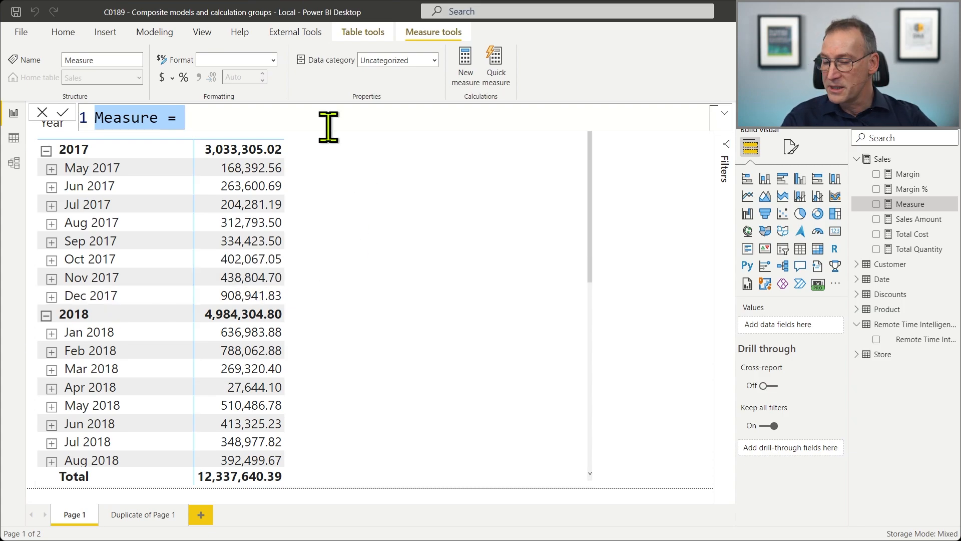
{"action": "type", "text": "Discounted Sale"}
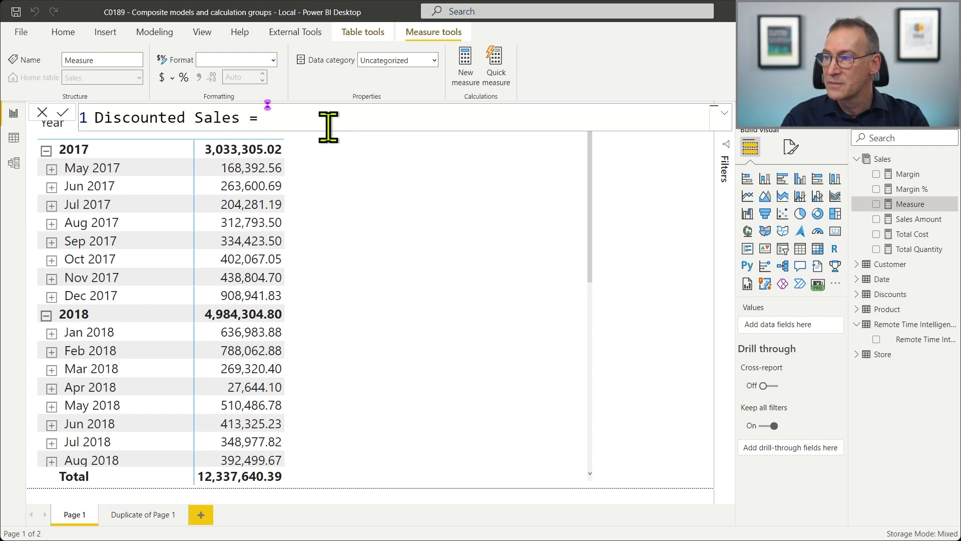
{"action": "type", "text": "s ="}
{"action": "key", "text": "shift+Return"}
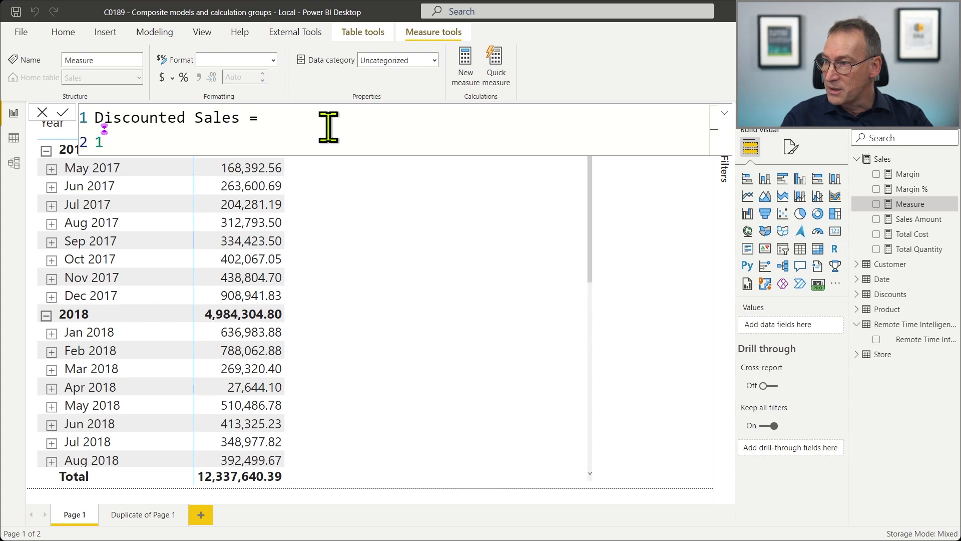
{"action": "key", "text": "Return"}
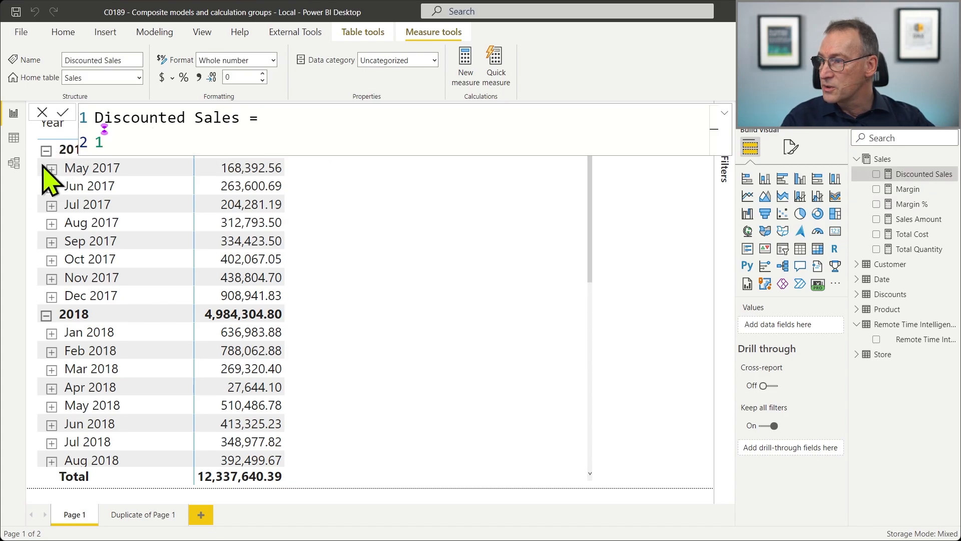
Add the Sales table to the Layout 1 model diagram, below and between Product and Discounts
{"action": "left_click", "coordinate": [14, 163]}
{"action": "left_click", "coordinate": [127, 157]}
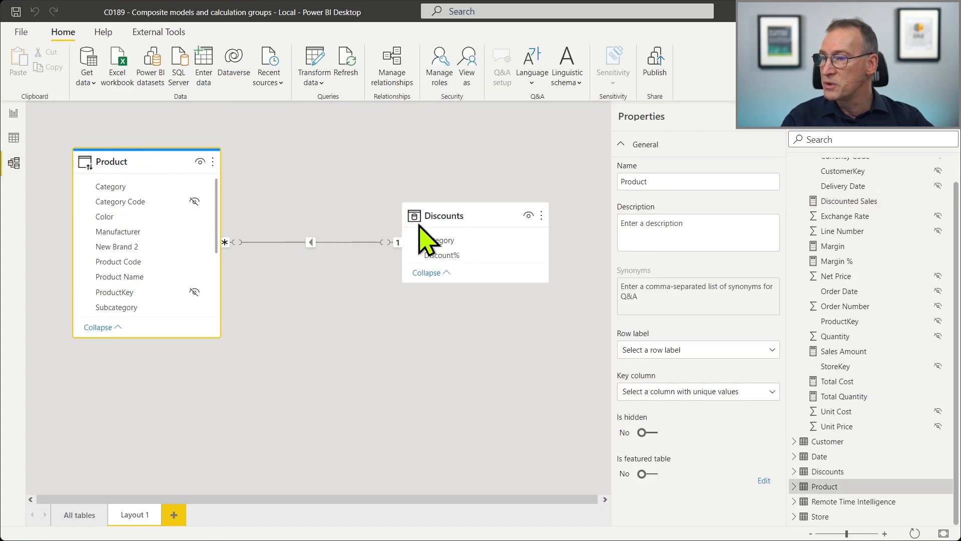
{"action": "left_click", "coordinate": [461, 215]}
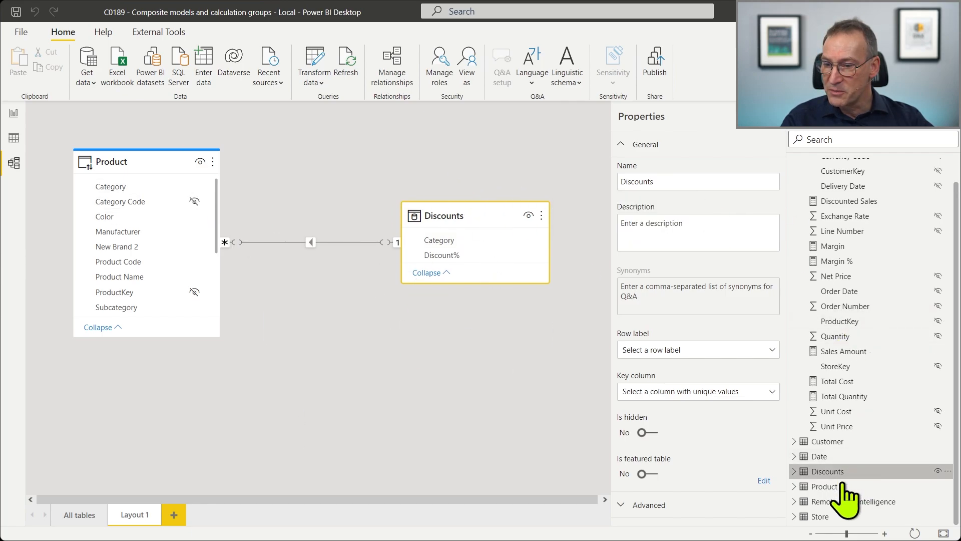
{"action": "scroll", "coordinate": [884, 385], "scroll_direction": "up", "scroll_amount": 1}
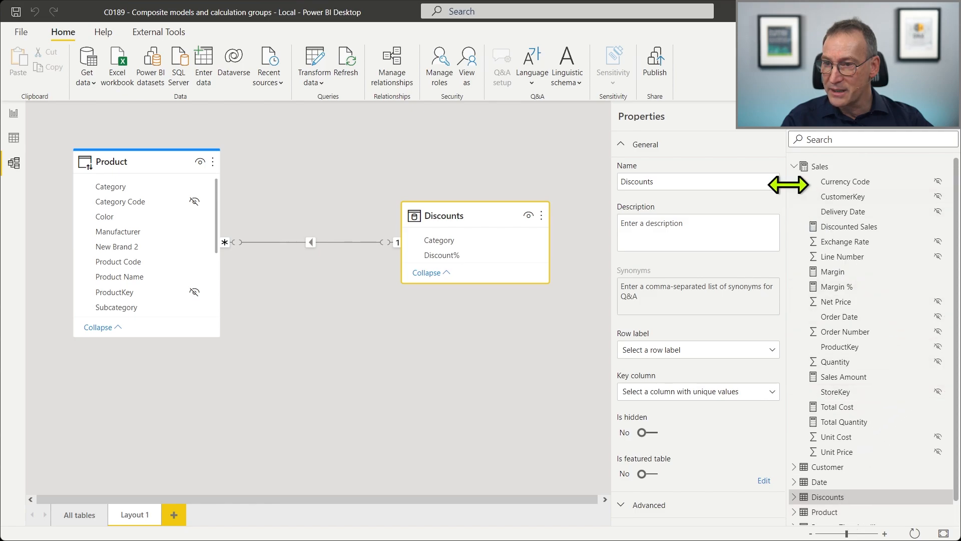
{"action": "left_click_drag", "start_coordinate": [820, 166], "coordinate": [317, 313]}
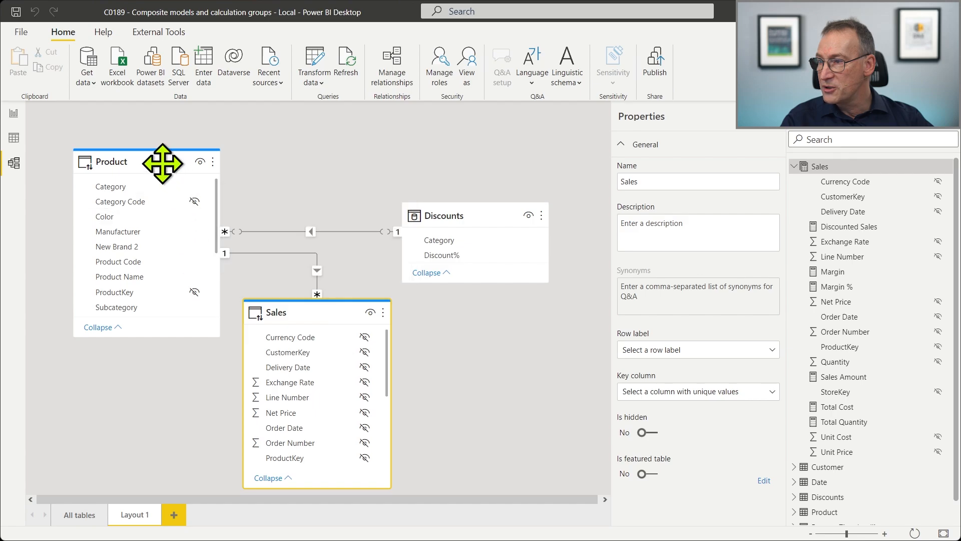
Arrange the Layout 1 diagram in a row with Sales first, Product in the middle and Discounts last
{"action": "left_click_drag", "start_coordinate": [162, 164], "coordinate": [357, 164]}
{"action": "left_click_drag", "start_coordinate": [489, 225], "coordinate": [548, 230]}
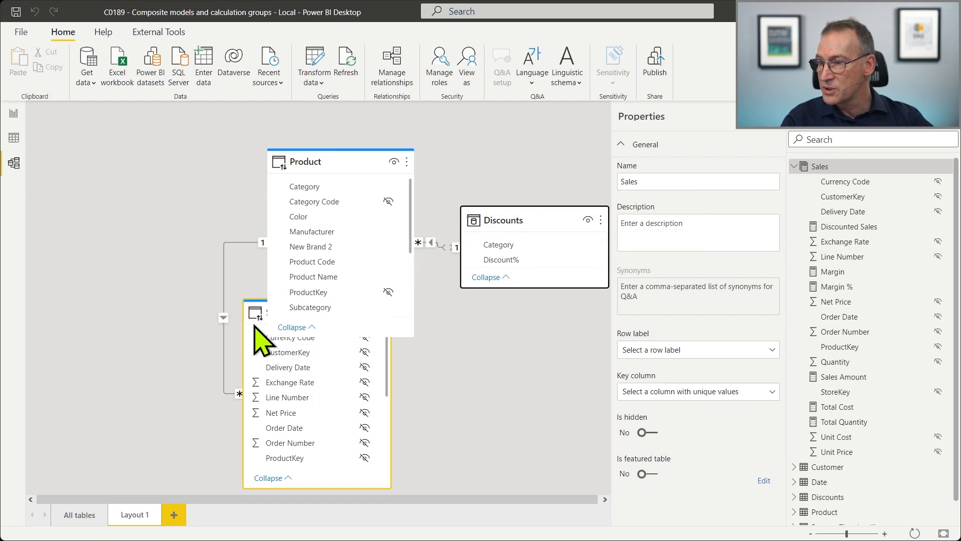
{"action": "left_click_drag", "start_coordinate": [253, 310], "coordinate": [83, 161]}
{"action": "left_click", "coordinate": [236, 397]}
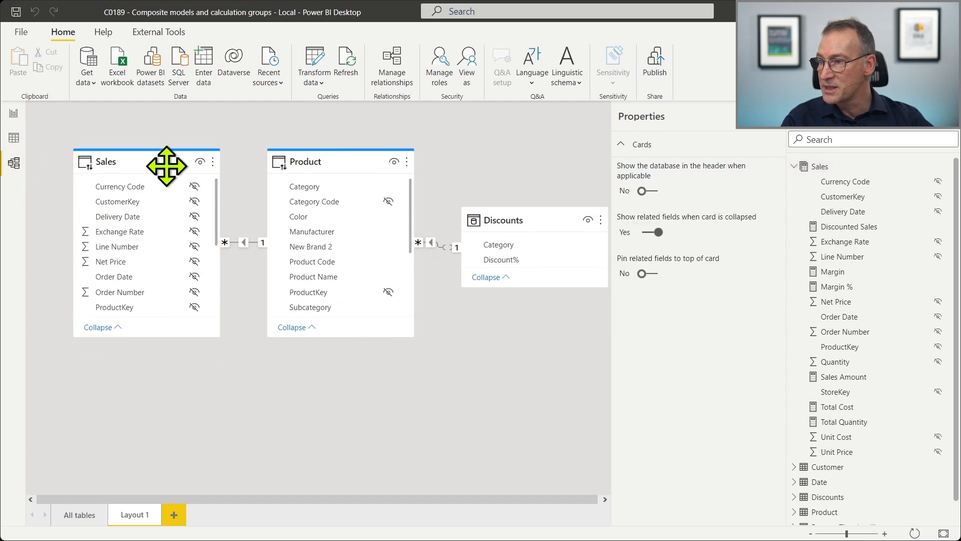
{"action": "mouse_move", "coordinate": [163, 164]}
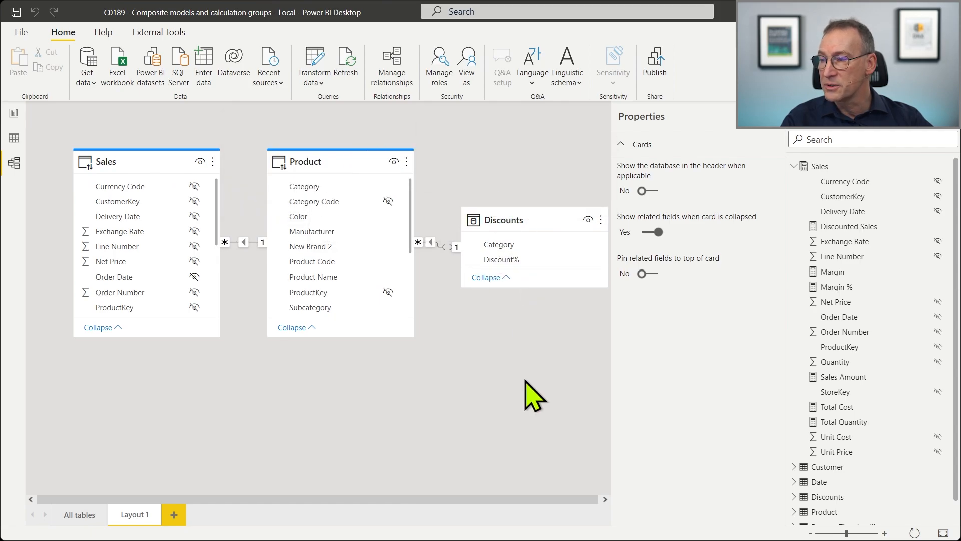
{"action": "mouse_move", "coordinate": [82, 158]}
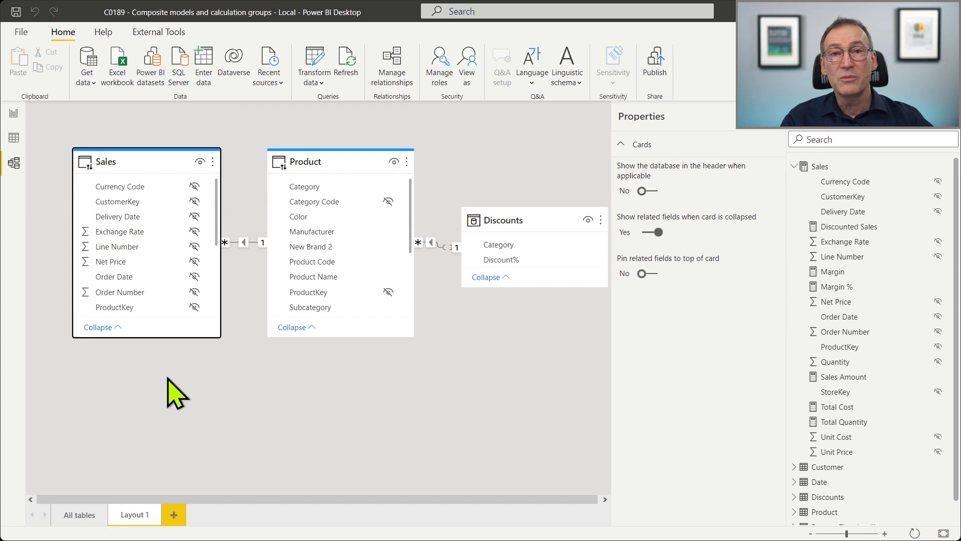
Examine the Discounts table and its Discount% column in relation to the Product table
{"action": "left_click", "coordinate": [525, 220]}
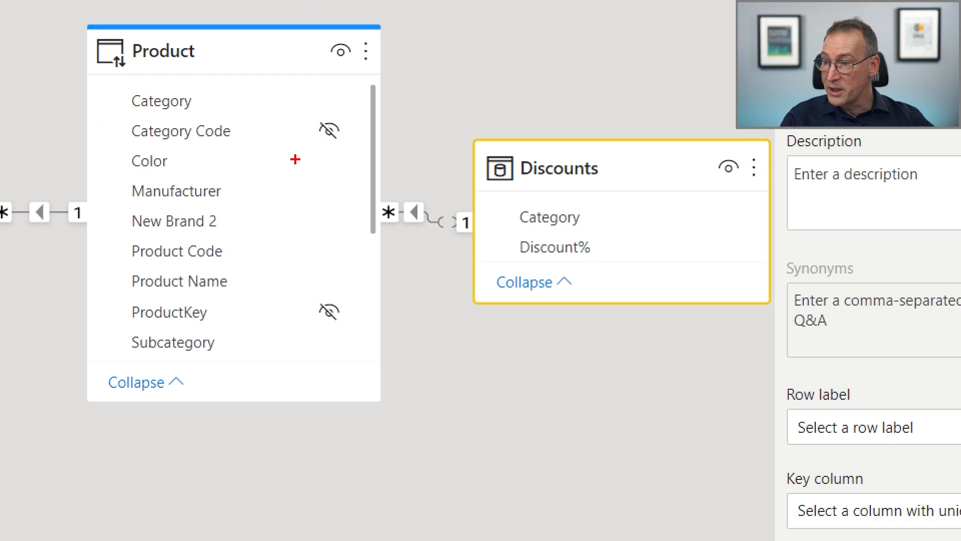
{"action": "mouse_move", "coordinate": [296, 160]}
{"action": "left_mouse_down"}
{"action": "mouse_move", "coordinate": [504, 264]}
{"action": "mouse_move", "coordinate": [559, 271]}
{"action": "left_mouse_up"}
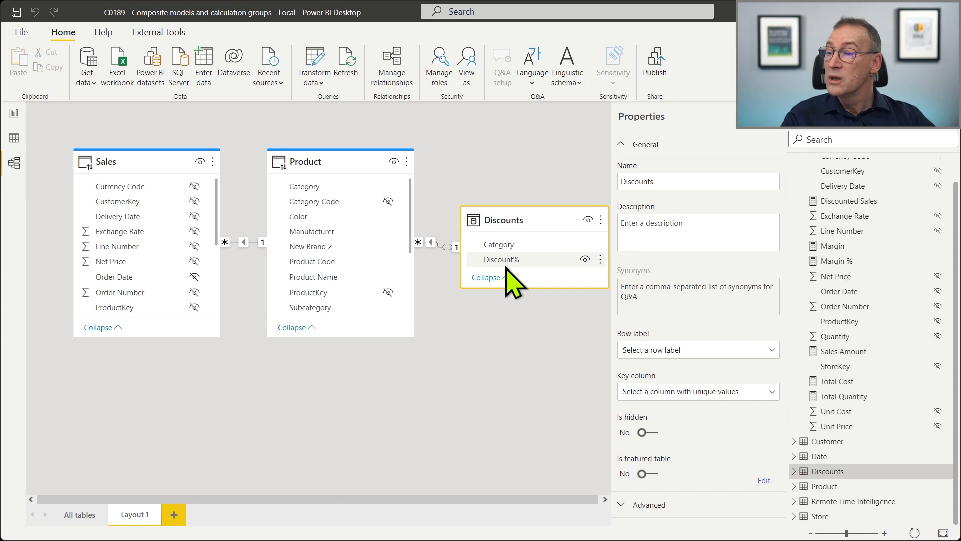
{"action": "left_click", "coordinate": [447, 414]}
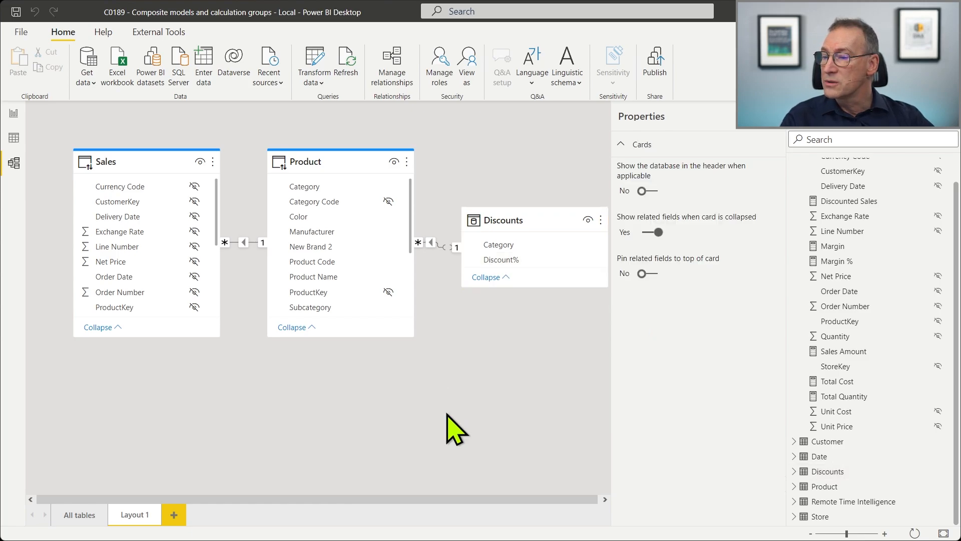
In the report, replace the Discounted Sales placeholder with a SUMX over Sales that multiplies Sales[Quantity] * Sales[Net Price] *
{"action": "left_click", "coordinate": [13, 113]}
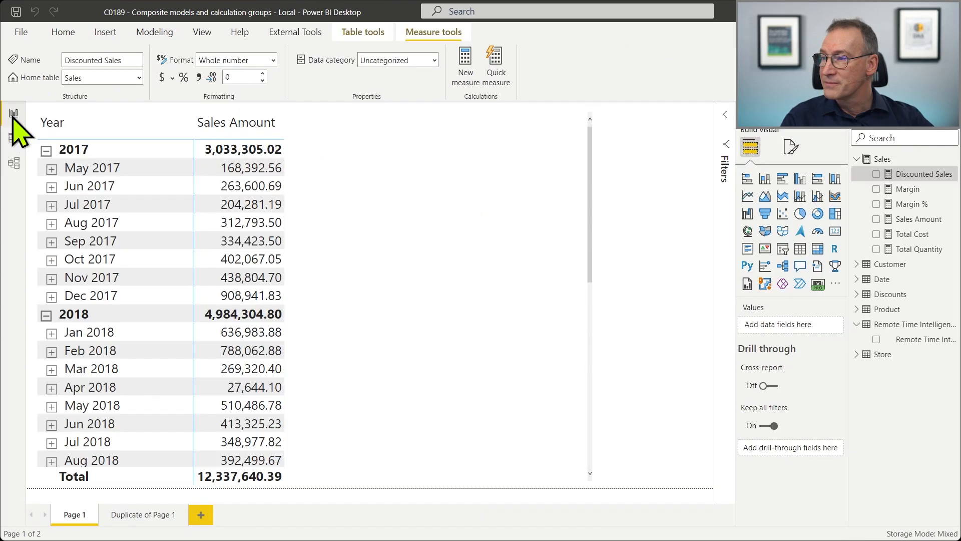
{"action": "left_click", "coordinate": [912, 175]}
{"action": "left_click", "coordinate": [282, 148]}
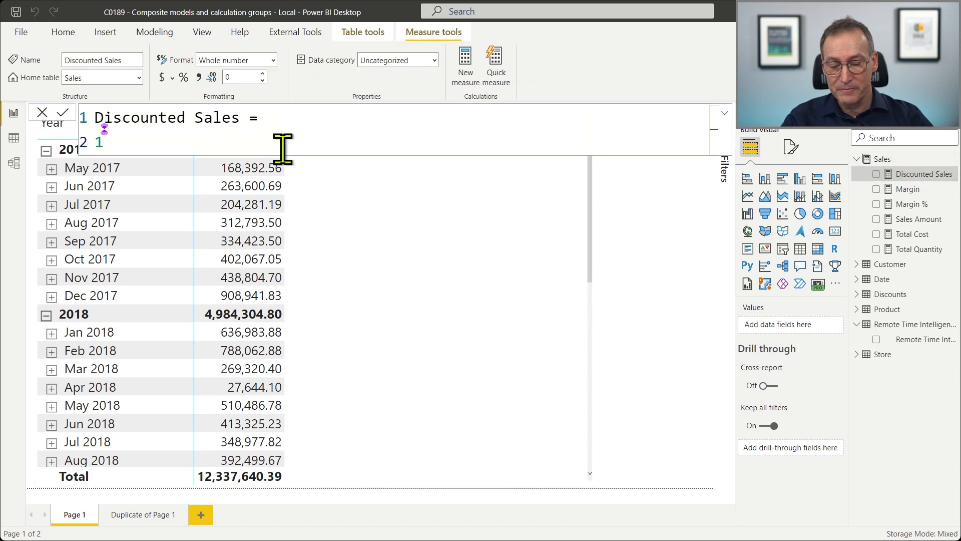
{"action": "type", "text": "SUMX ("}
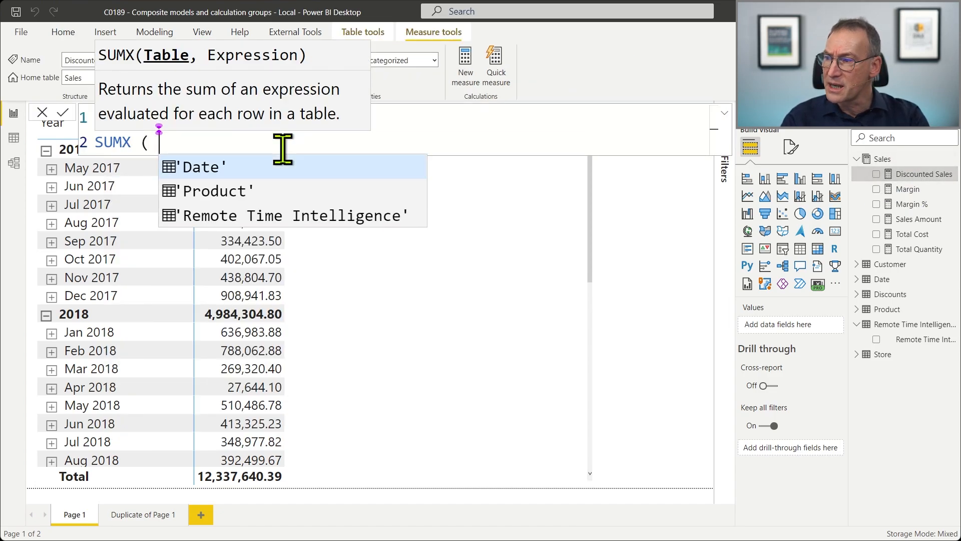
{"action": "key", "text": "shift+Return"}
{"action": "type", "text": "Sales,"}
{"action": "key", "text": "shift+Return"}
{"action": "type", "text": "Sales[Q"}
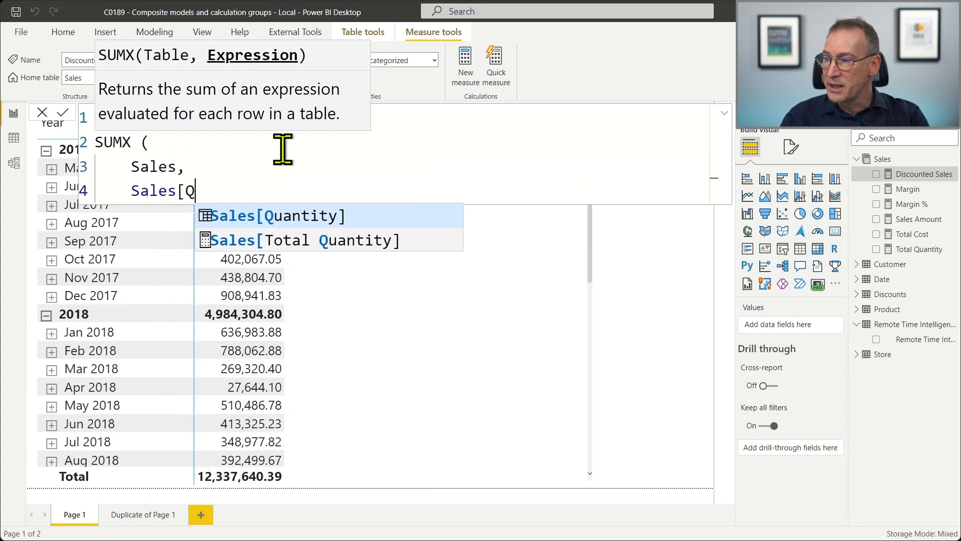
{"action": "key", "text": "Tab"}
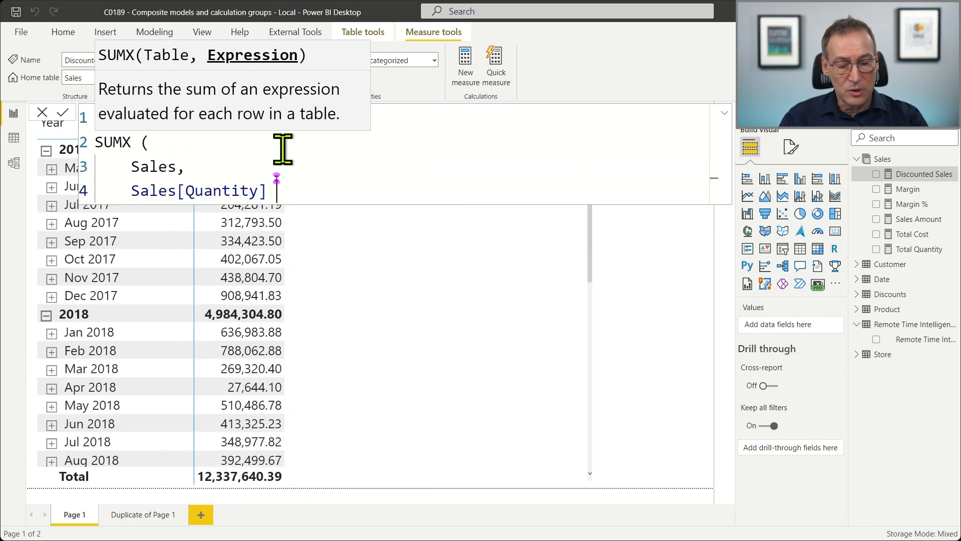
{"action": "type", "text": "* Sales"}
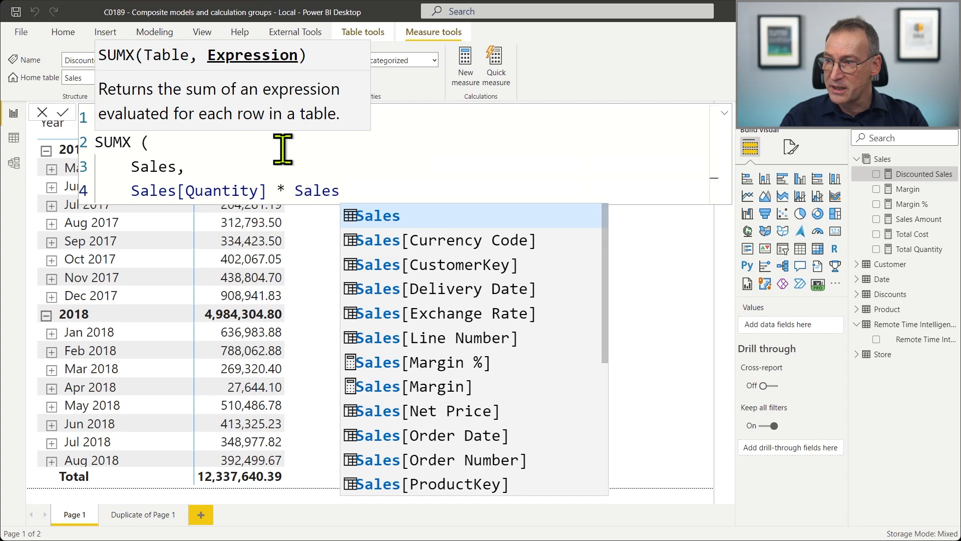
{"action": "type", "text": "[Ne"}
{"action": "key", "text": "Tab"}
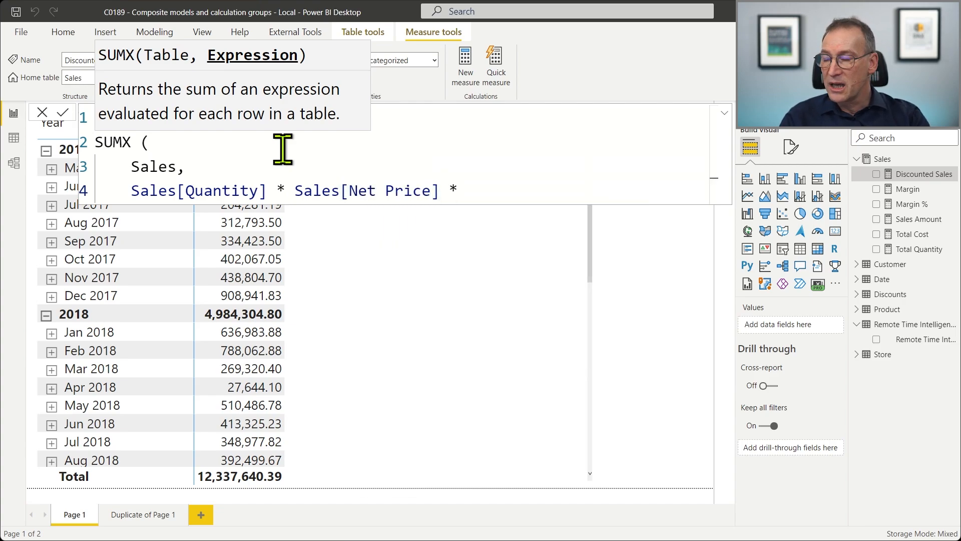
{"action": "type", "text": "*"}
{"action": "key", "text": "shift+Return"}
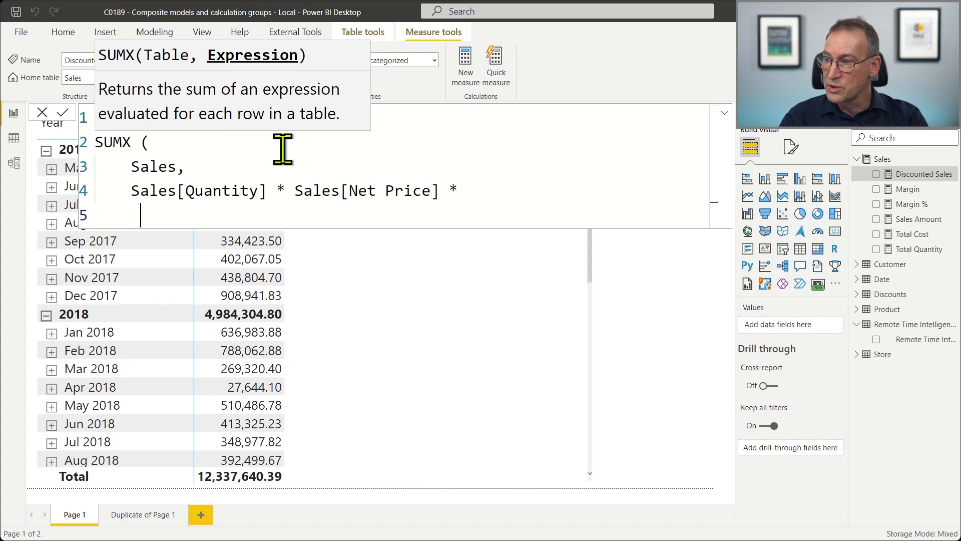
Complete the SUMX expression with the factor ( 1 - RELATED ( Discounts[Discount%] ) ) and commit the Discounted Sales measure
{"action": "type", "text": "( 1 - "}
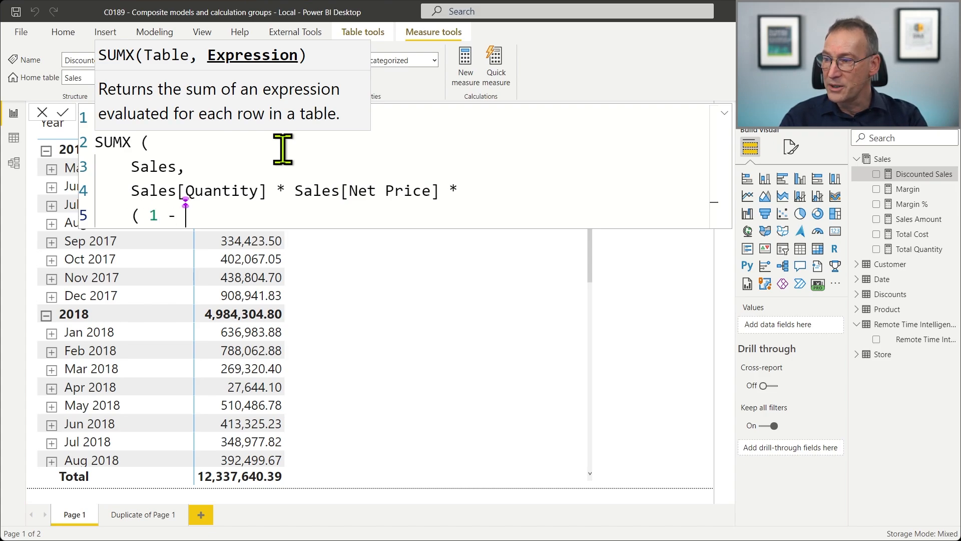
{"action": "type", "text": "RELATED ( "}
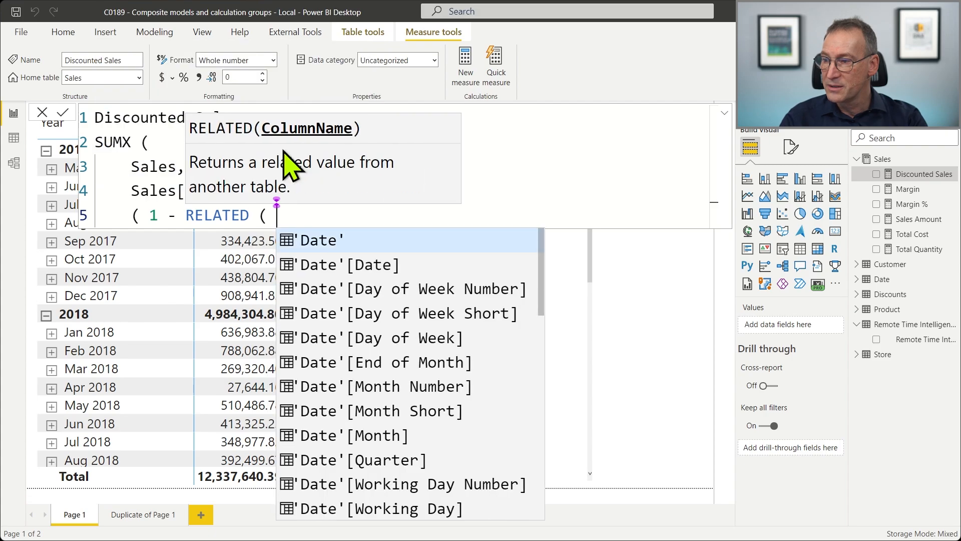
{"action": "type", "text": "Dis"}
{"action": "key", "text": "BackSpace"}
{"action": "key", "text": "BackSpace"}
{"action": "key", "text": "BackSpace"}
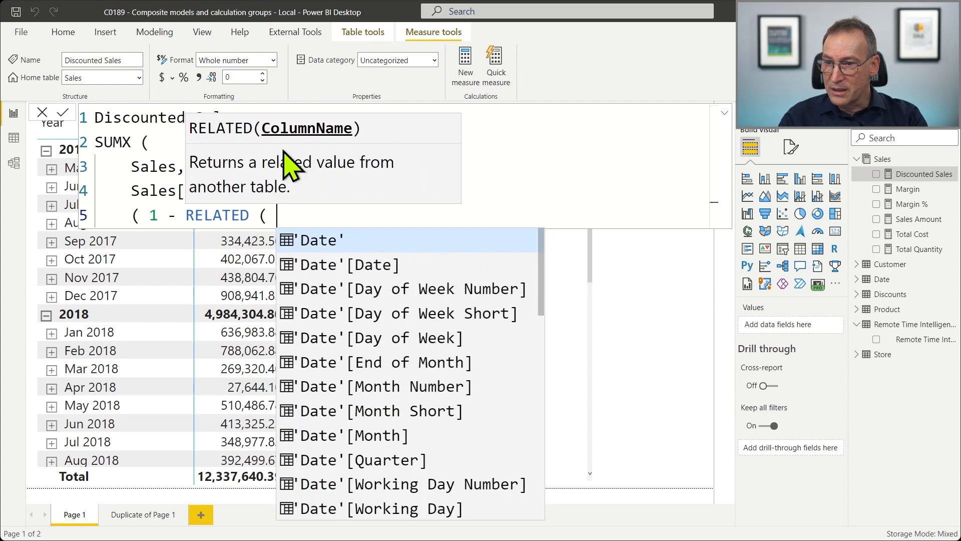
{"action": "type", "text": "Discou"}
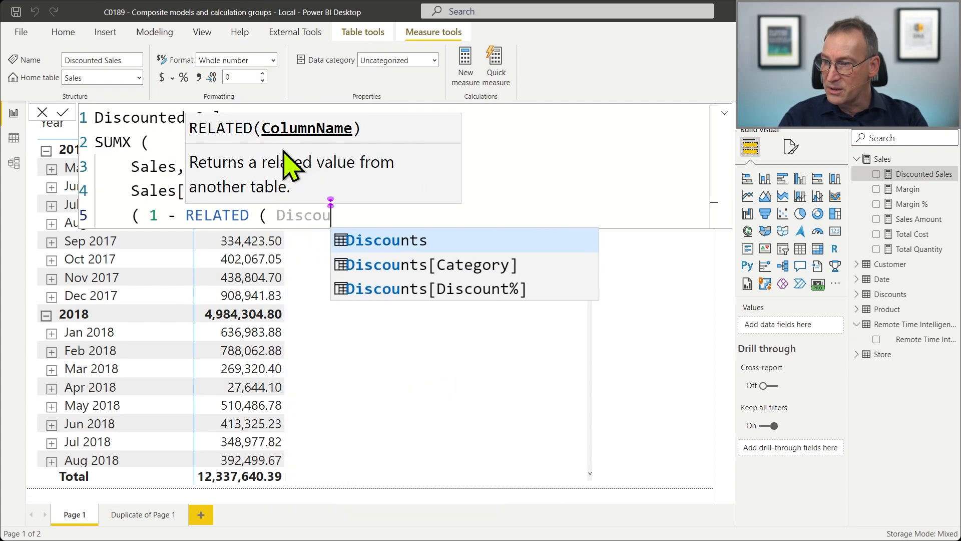
{"action": "key", "text": "Down"}
{"action": "key", "text": "Down"}
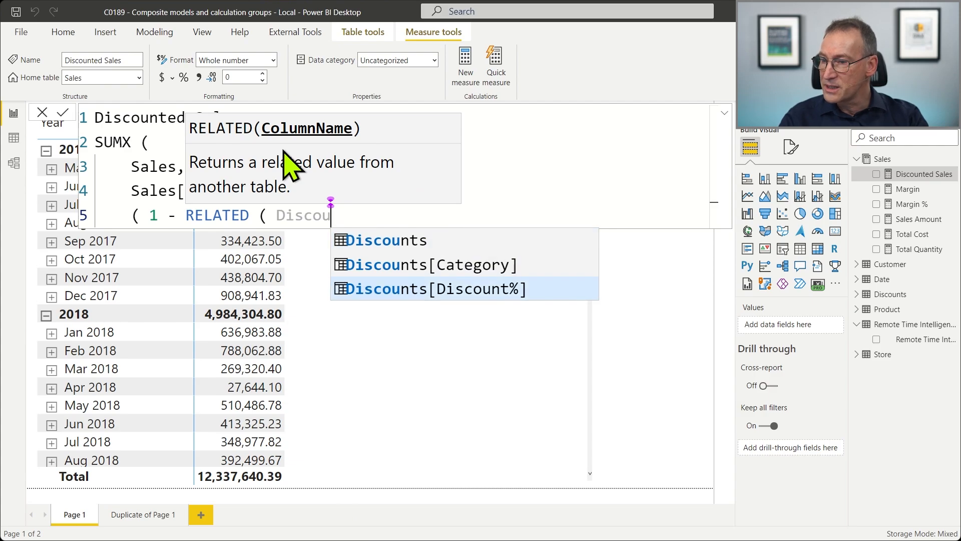
{"action": "key", "text": "Tab"}
{"action": "type", "text": ")"}
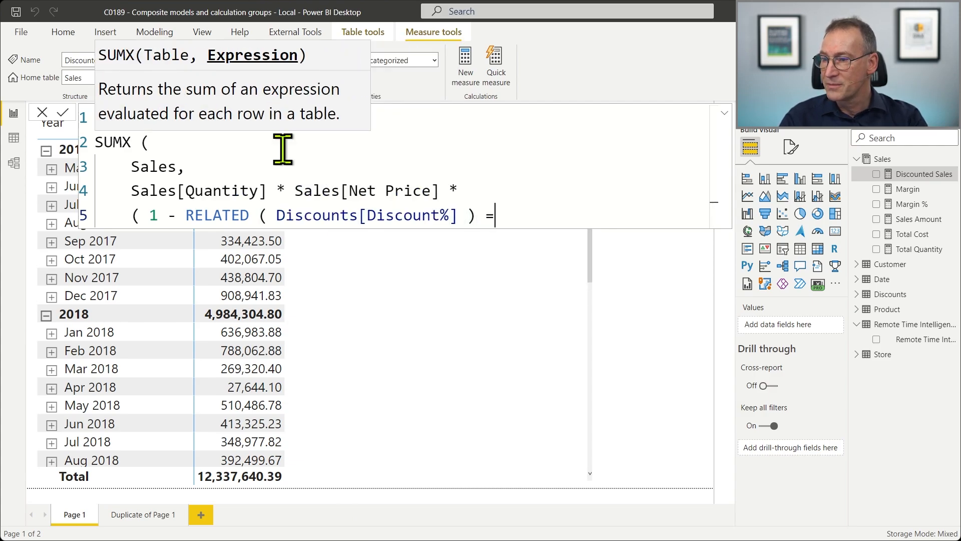
{"action": "type", "text": " )"}
{"action": "key", "text": "Return"}
{"action": "type", "text": ")"}
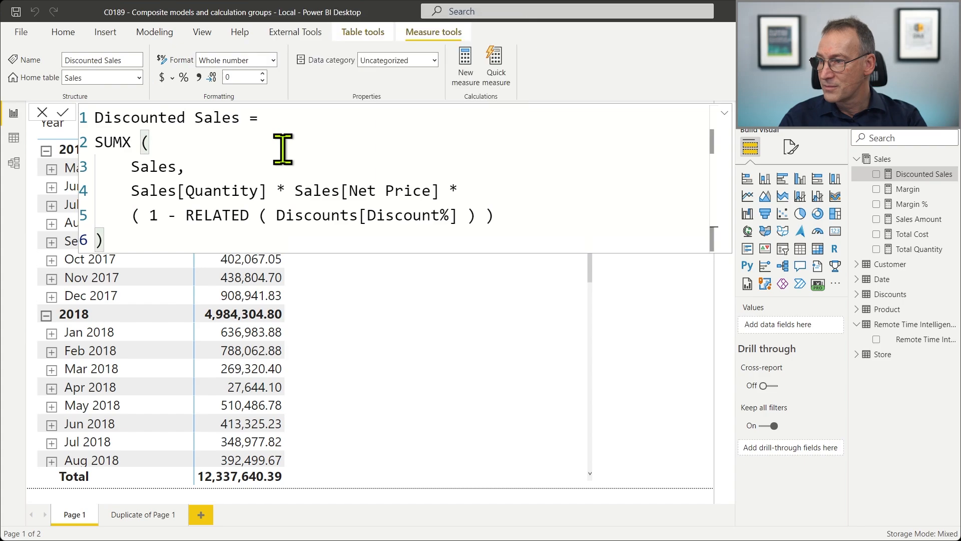
{"action": "key", "text": "Return"}
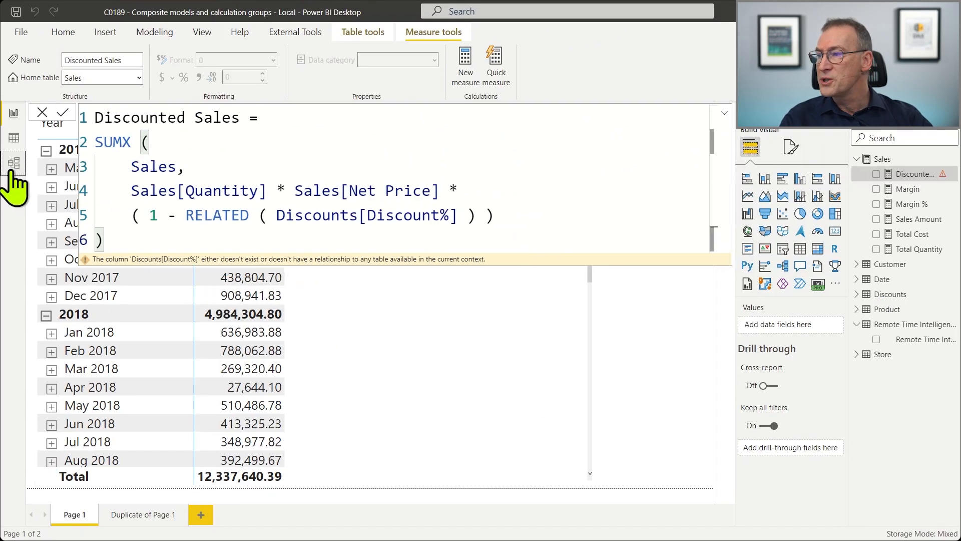
Remove the Sales table from the Layout 1 model diagram and move the Product table into its place
{"action": "left_click", "coordinate": [12, 166]}
{"action": "left_click_drag", "start_coordinate": [333, 162], "coordinate": [311, 160]}
{"action": "left_click", "coordinate": [157, 170]}
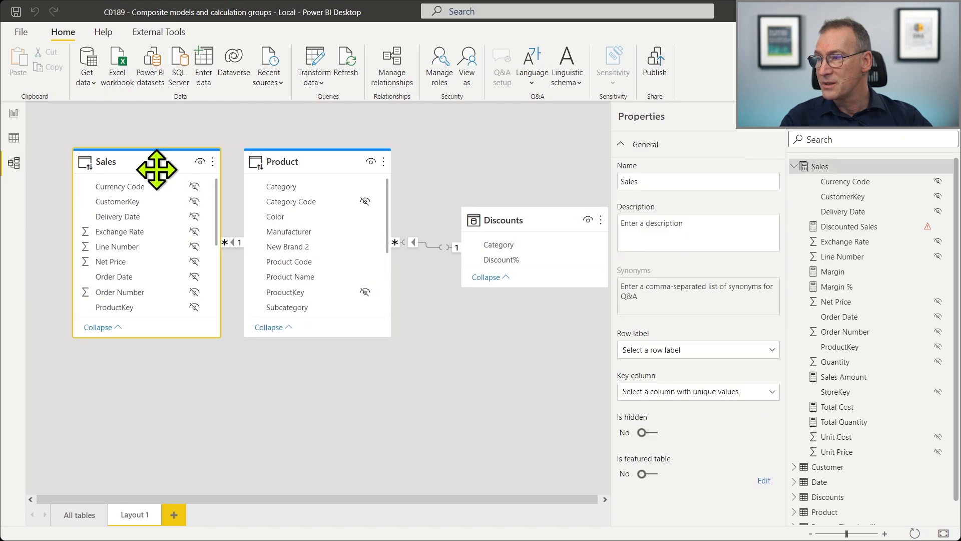
{"action": "right_click", "coordinate": [157, 170]}
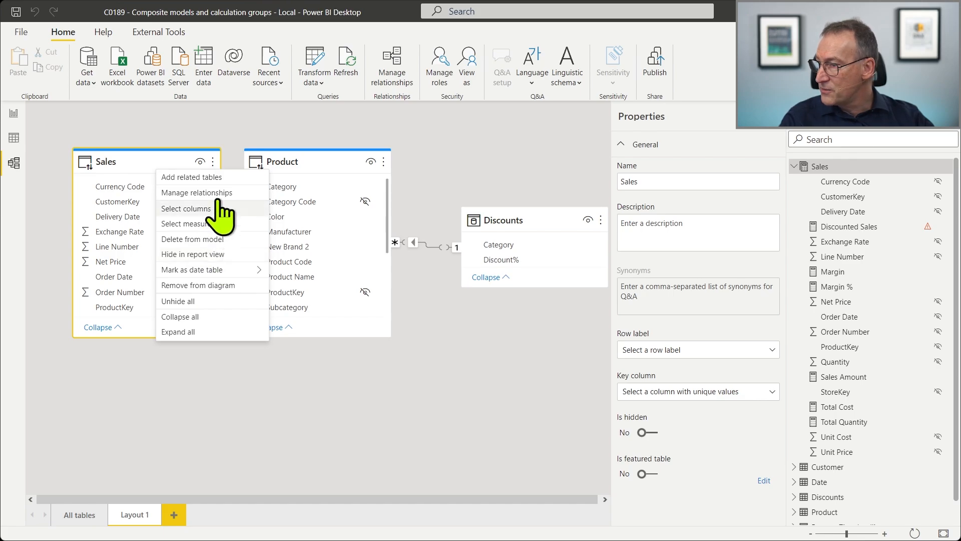
{"action": "left_click", "coordinate": [239, 285]}
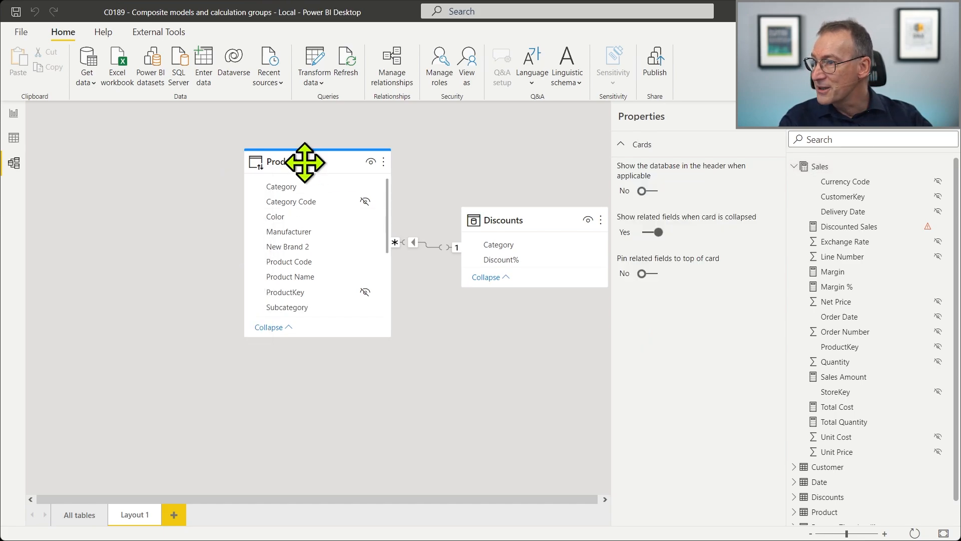
{"action": "left_click_drag", "start_coordinate": [305, 163], "coordinate": [134, 163]}
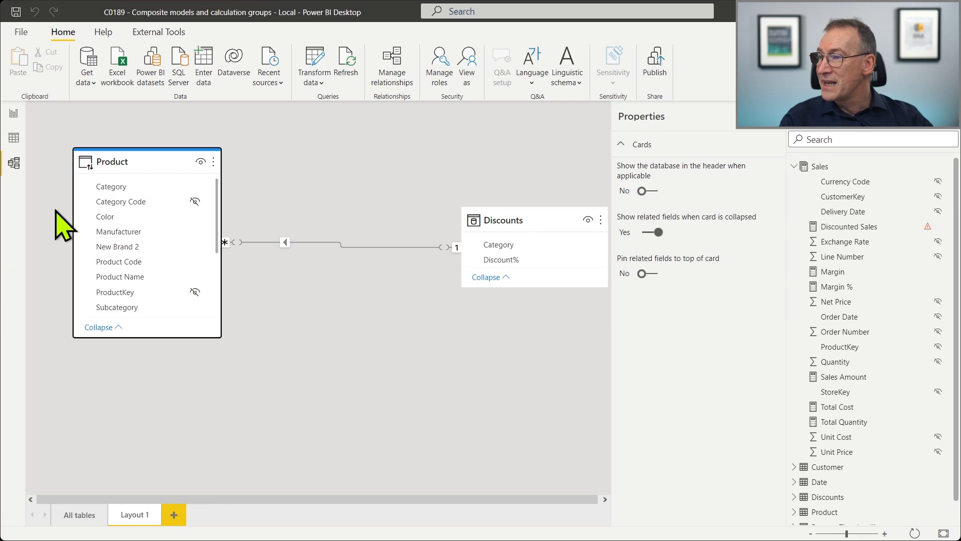
Move the Discounts table slightly closer to Product and examine the markers at both ends of their relationship
{"action": "left_click_drag", "start_coordinate": [547, 224], "coordinate": [509, 215]}
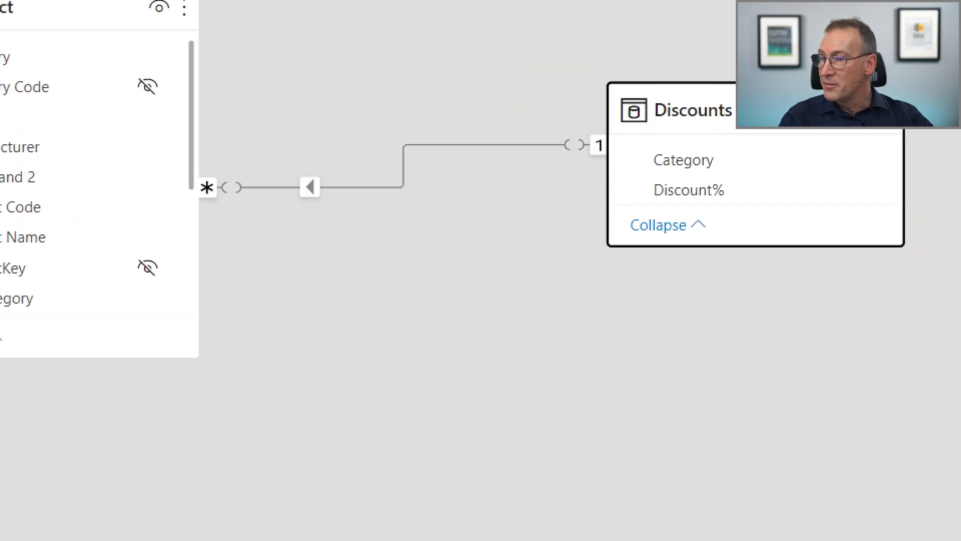
{"action": "mouse_move", "coordinate": [171, 50]}
{"action": "left_mouse_down"}
{"action": "mouse_move", "coordinate": [513, 214]}
{"action": "mouse_move", "coordinate": [706, 264]}
{"action": "left_mouse_up"}
{"action": "left_click_drag", "start_coordinate": [541, 121], "coordinate": [603, 169]}
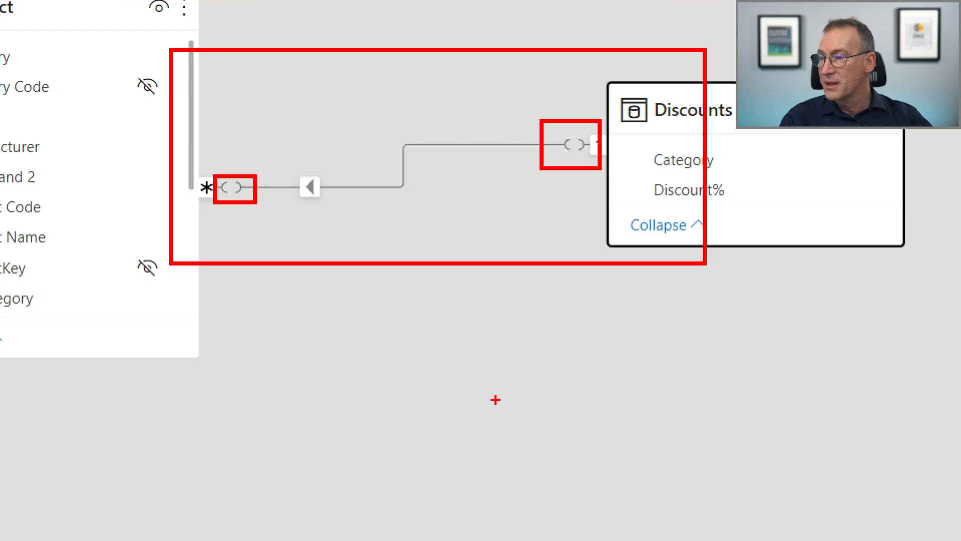
{"action": "key", "text": "Escape"}
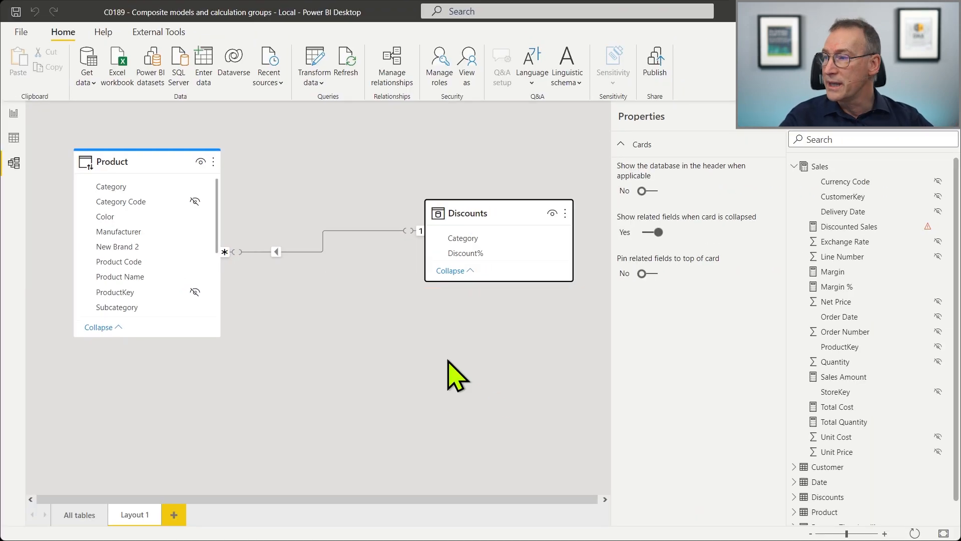
Reopen the Discounted Sales measure in the report and delete RELATED ( Discounts[Discount%] ) ) after the "1 -" on line 5
{"action": "left_click", "coordinate": [14, 113]}
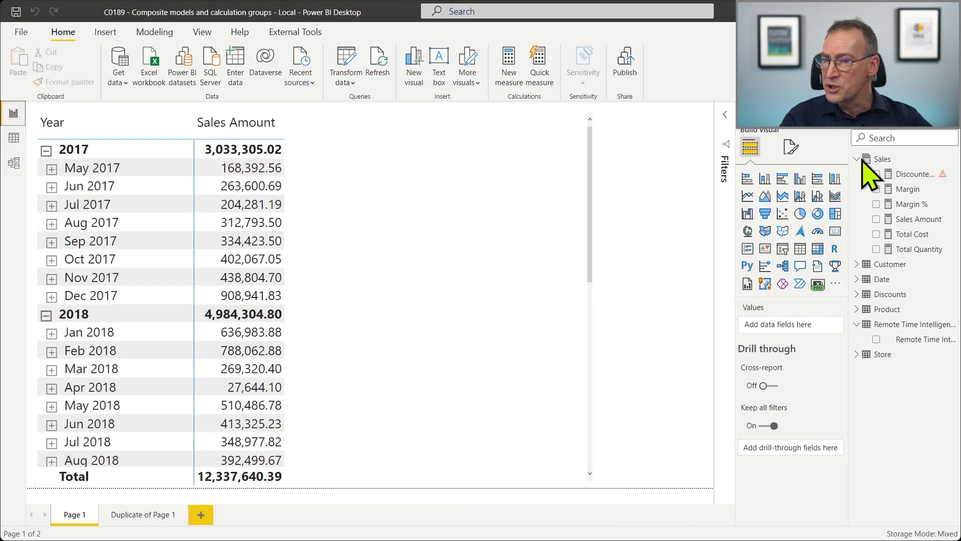
{"action": "left_click", "coordinate": [914, 174]}
{"action": "left_click", "coordinate": [237, 211]}
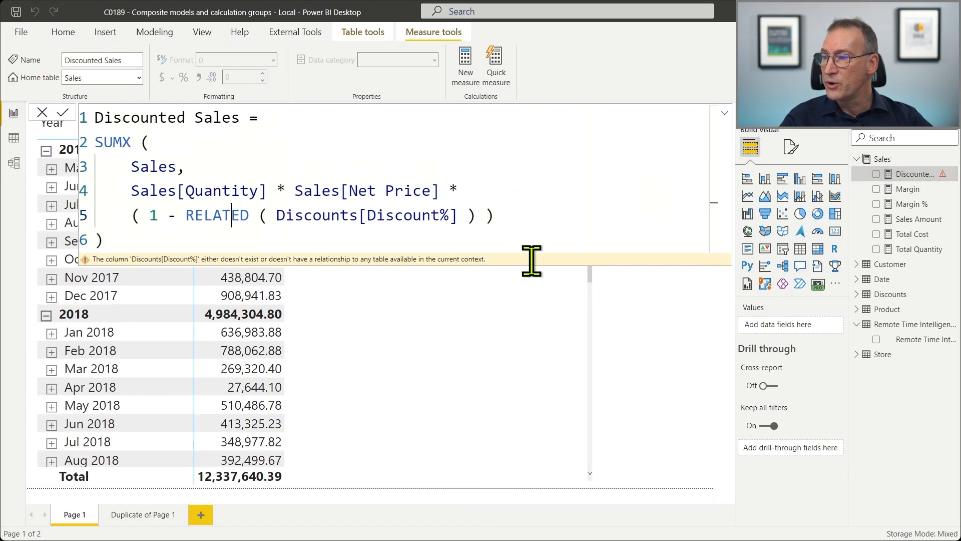
{"action": "key", "text": "Home"}
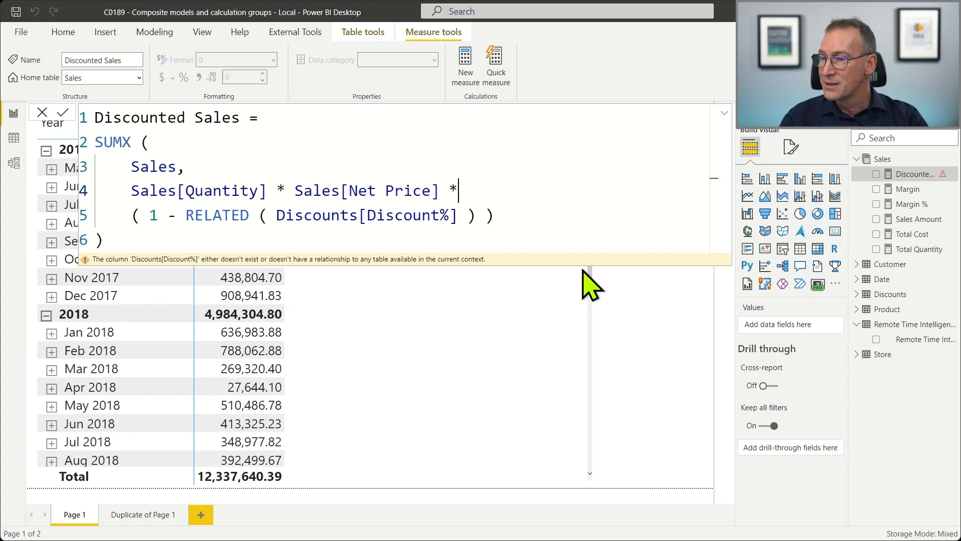
{"action": "key", "text": "Home"}
{"action": "key", "text": "Right"}
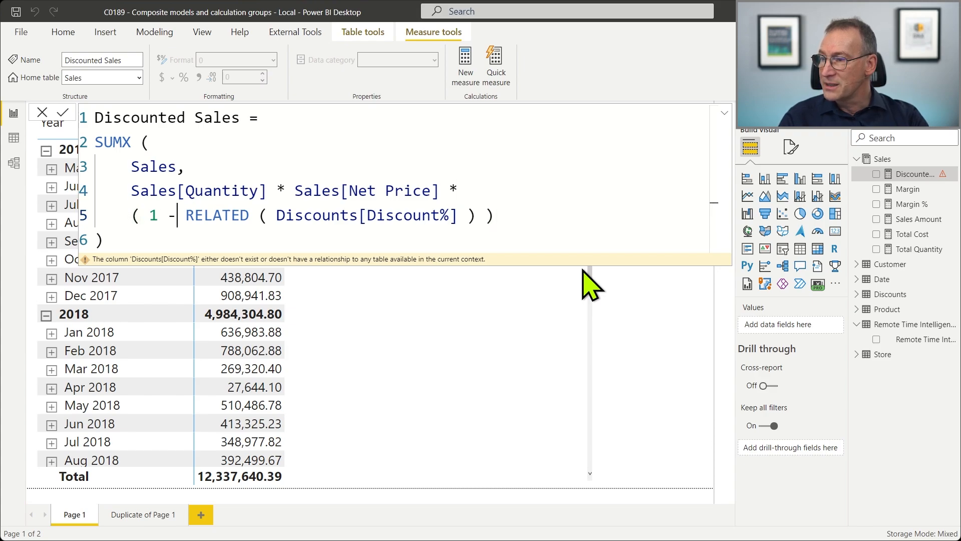
{"action": "key", "text": "shift+End"}
{"action": "key", "text": "Delete"}
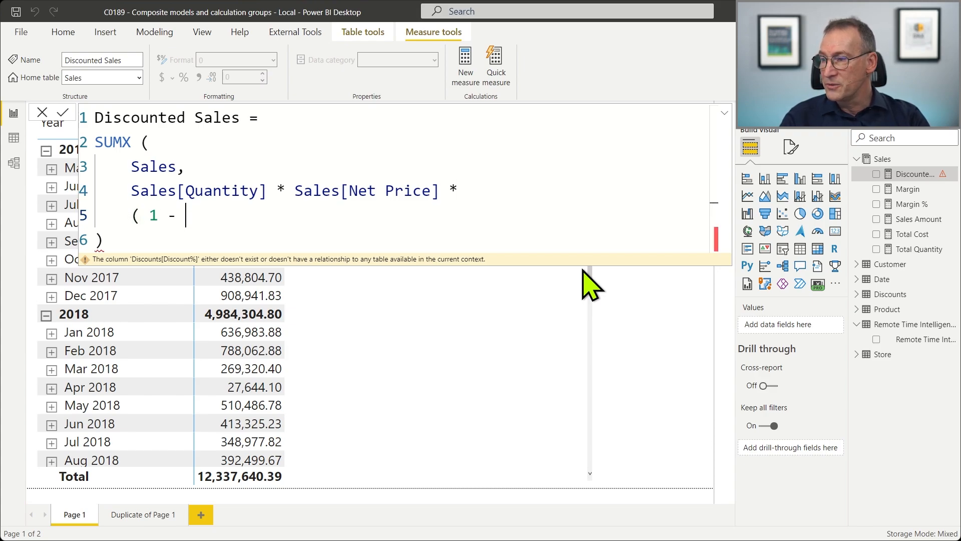
Start a LOOKUPVALUE call after "1 -" on line 5 with Discounts[Discount%] as its result column on a new line
{"action": "type", "text": "LOOK"}
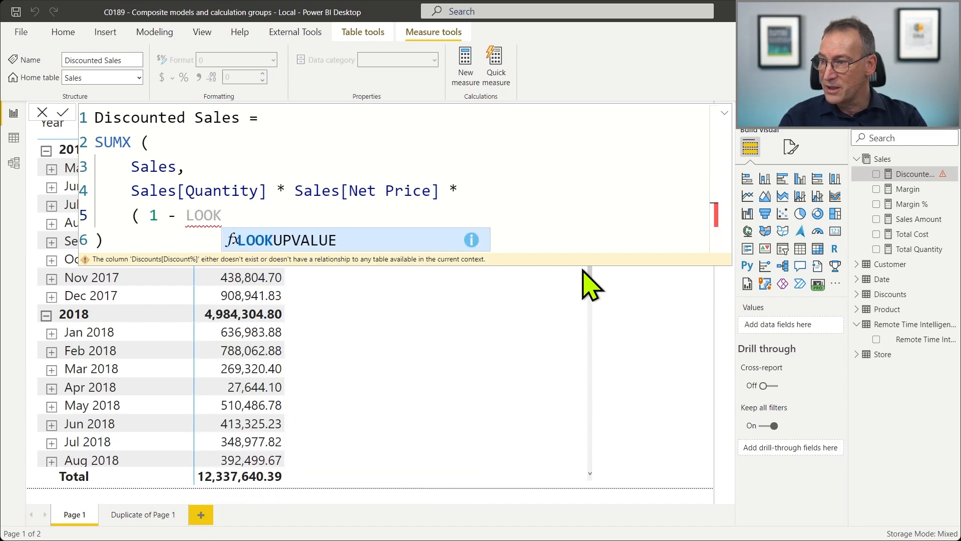
{"action": "key", "text": "Tab"}
{"action": "key", "text": "shift+Return"}
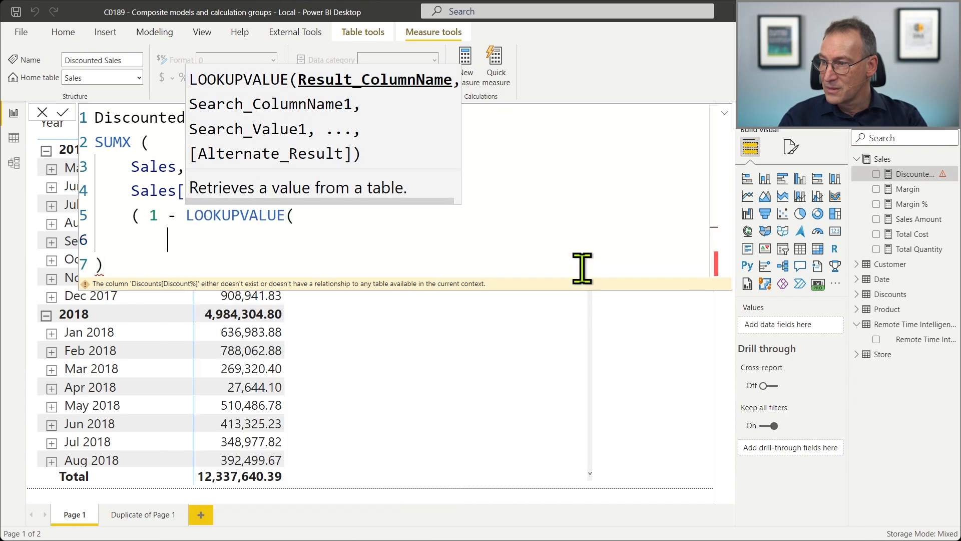
{"action": "type", "text": "Dis"}
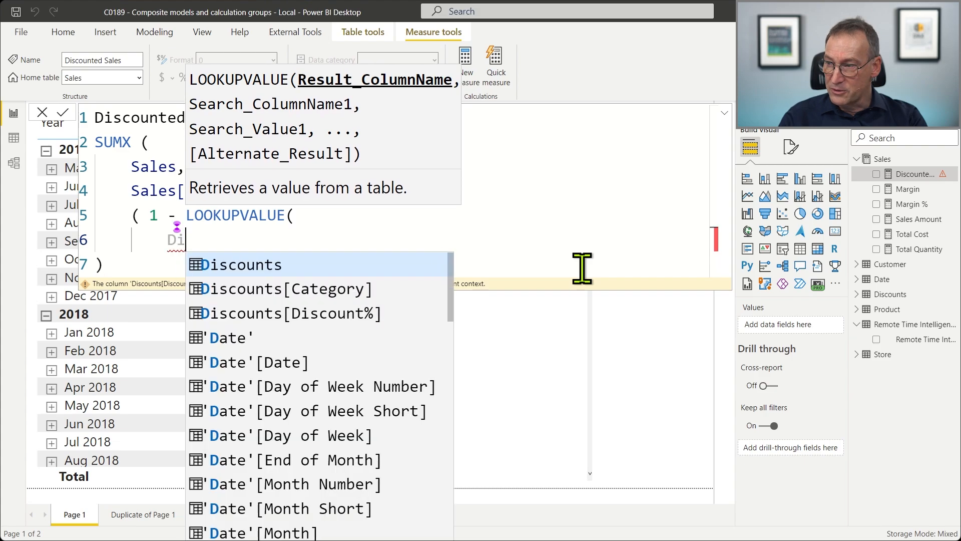
{"action": "key", "text": "Down"}
{"action": "key", "text": "Down"}
{"action": "key", "text": "Tab"}
{"action": "type", "text": ","}
{"action": "key", "text": "shift+Return"}
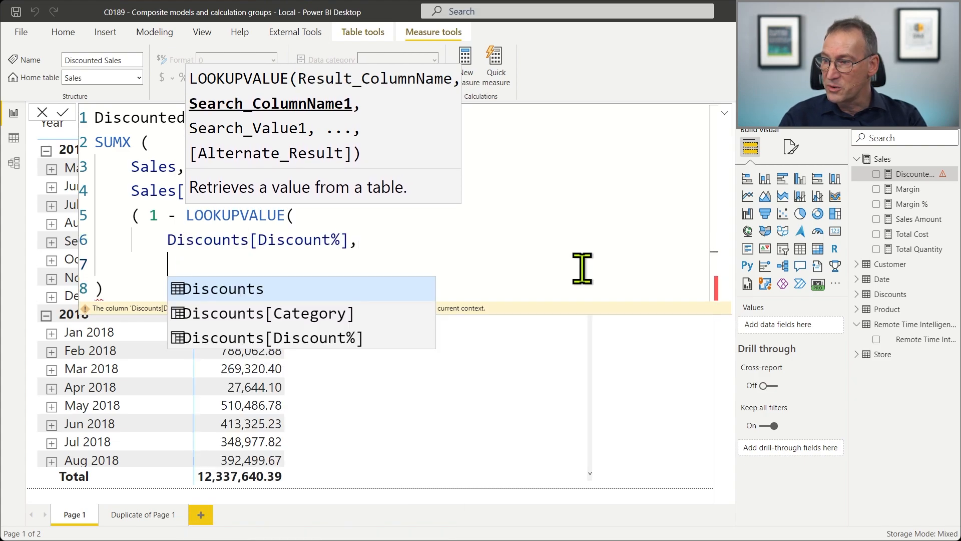
Add Discounts[Category] as the search column of LOOKUPVALUE on line 7
{"action": "type", "text": "Dis"}
{"action": "key", "text": "Down"}
{"action": "key", "text": "Tab"}
{"action": "type", "text": ","}
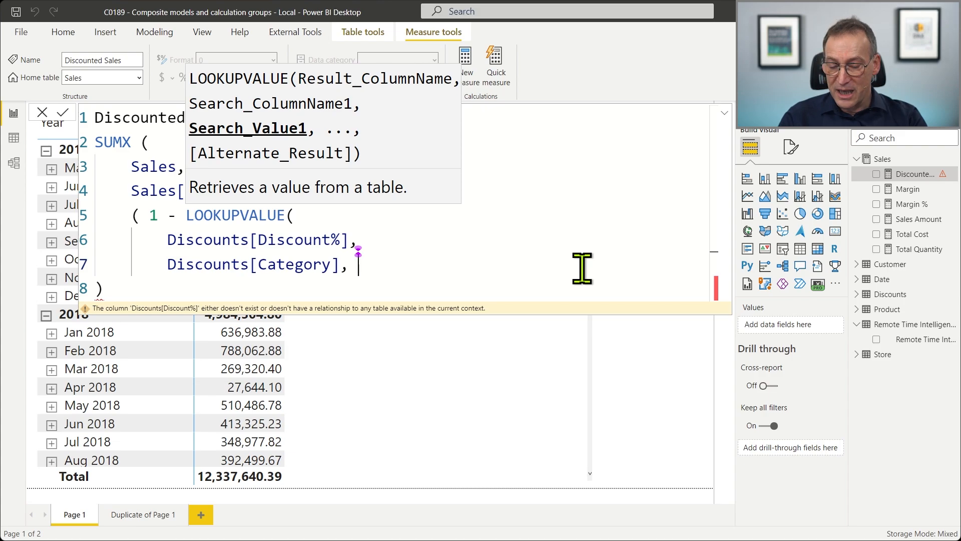
Enter RELATED ( 'Product'[Category] ) as the search value and close LOOKUPVALUE with a parenthesis on its own line
{"action": "type", "text": " RELATE"}
{"action": "key", "text": "Tab"}
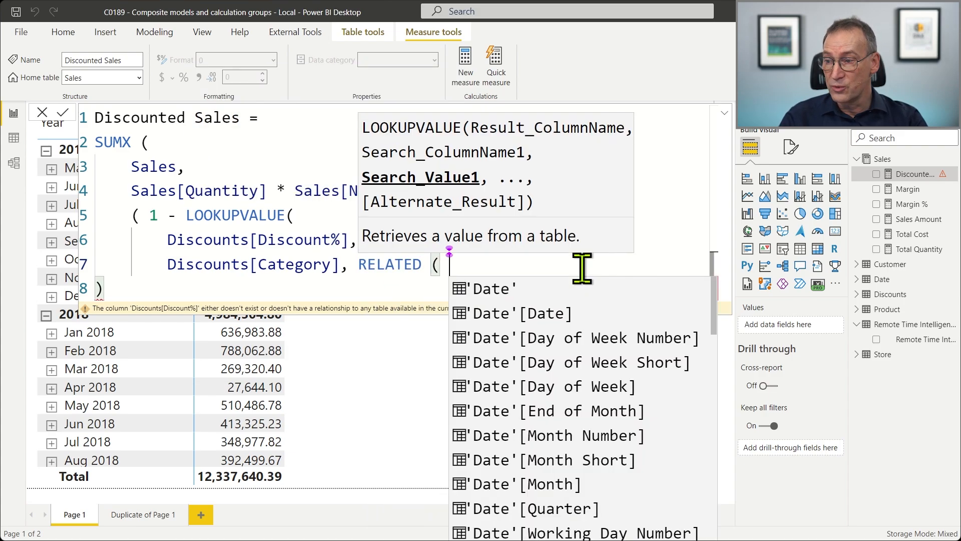
{"action": "type", "text": "'Pro"}
{"action": "key", "text": "Down"}
{"action": "key", "text": "Down"}
{"action": "key", "text": "Tab"}
{"action": "type", "text": ")"}
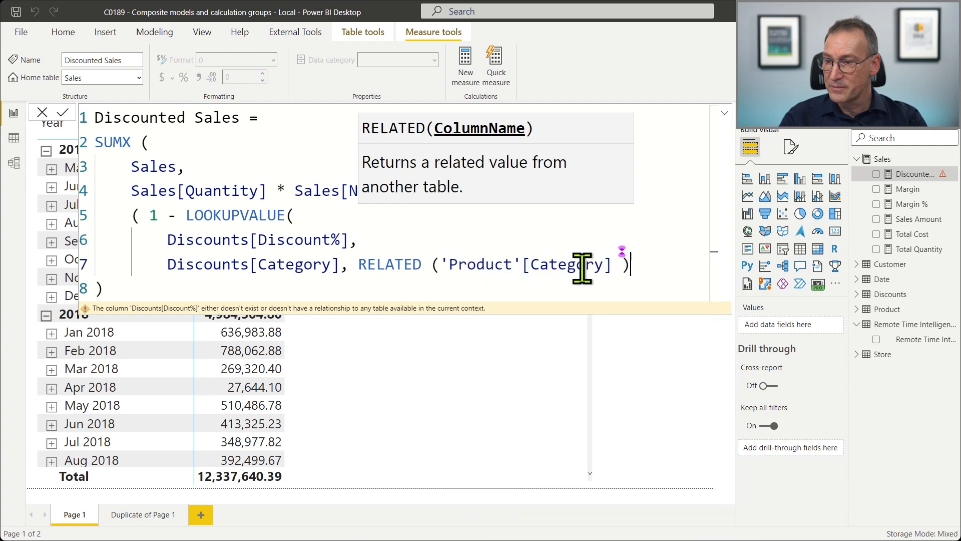
{"action": "type", "text": " ="}
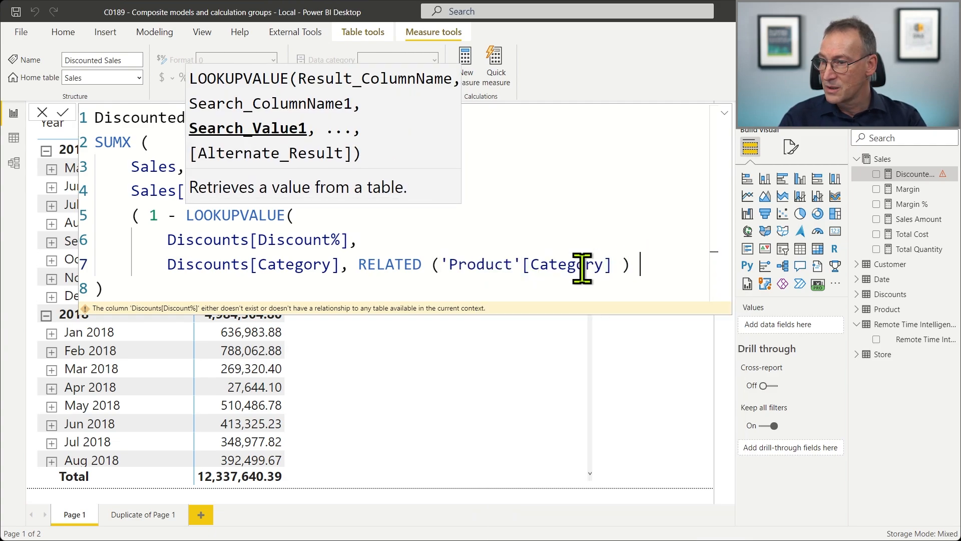
{"action": "key", "text": "shift+Return"}
{"action": "type", "text": ")"}
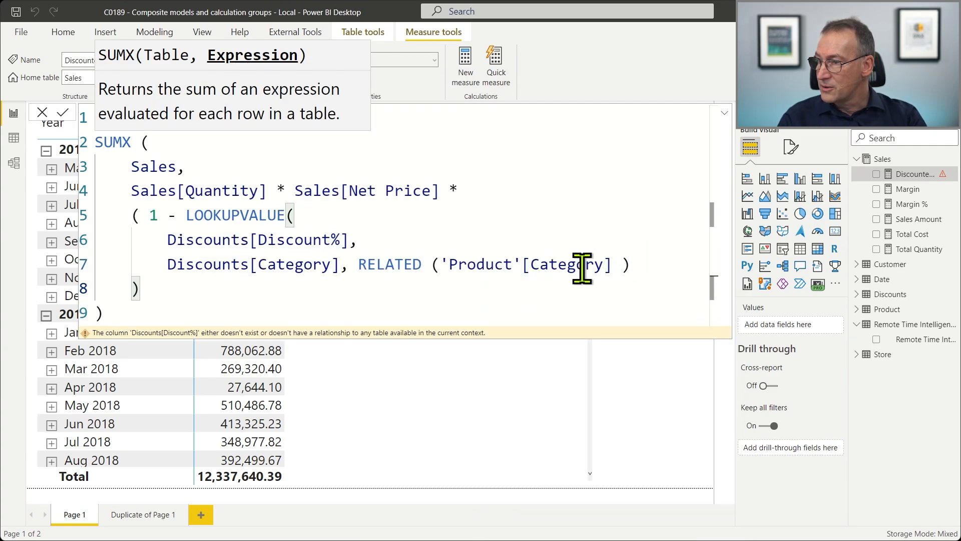
Join the "( 1 - LOOKUPVALUE(" line to the end of line 4 after the multiplication sign, removing the extra indentation
{"action": "key", "text": "Up"}
{"action": "key", "text": "Up"}
{"action": "key", "text": "Up"}
{"action": "key", "text": "ctrl+Right"}
{"action": "key", "text": "ctrl+Right"}
{"action": "key", "text": "ctrl+Right"}
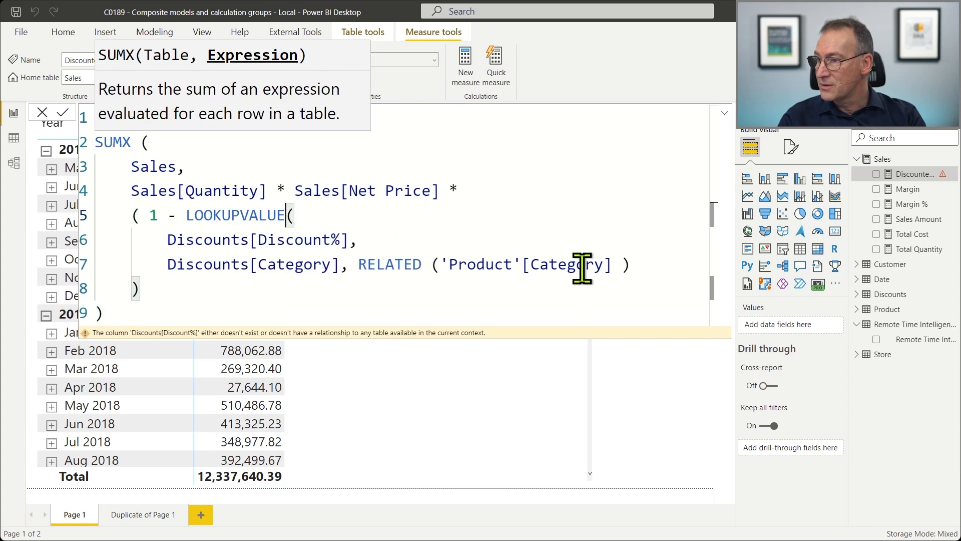
{"action": "key", "text": "ctrl+Left"}
{"action": "key", "text": "Up"}
{"action": "key", "text": "Delete"}
{"action": "key", "text": "ctrl+shift+Right"}
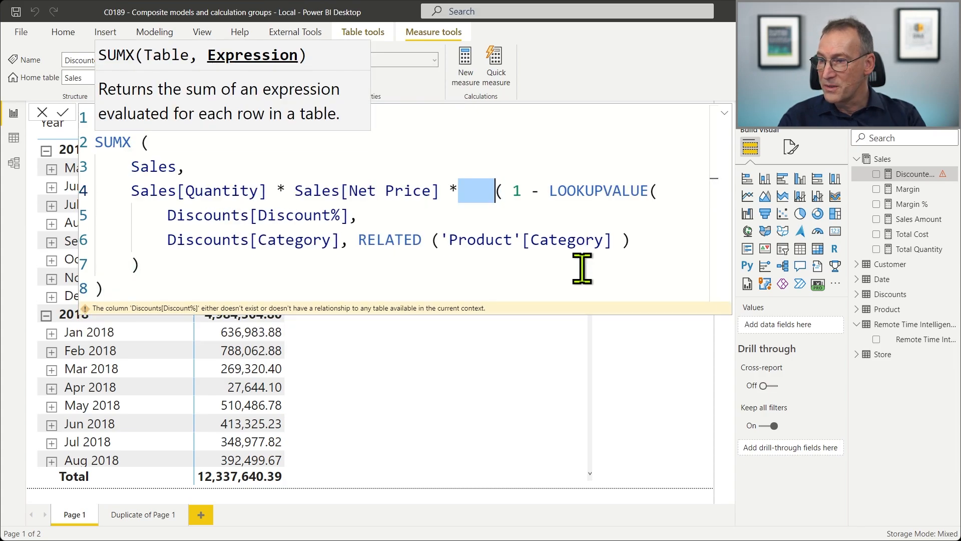
{"action": "key", "text": "Delete"}
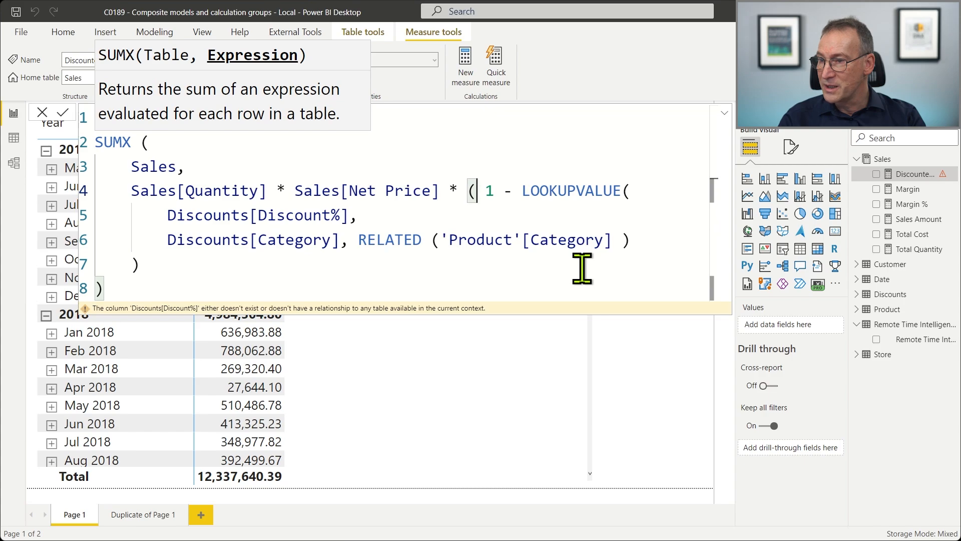
{"action": "key", "text": "Right"}
{"action": "key", "text": "Left"}
{"action": "key", "text": "Left"}
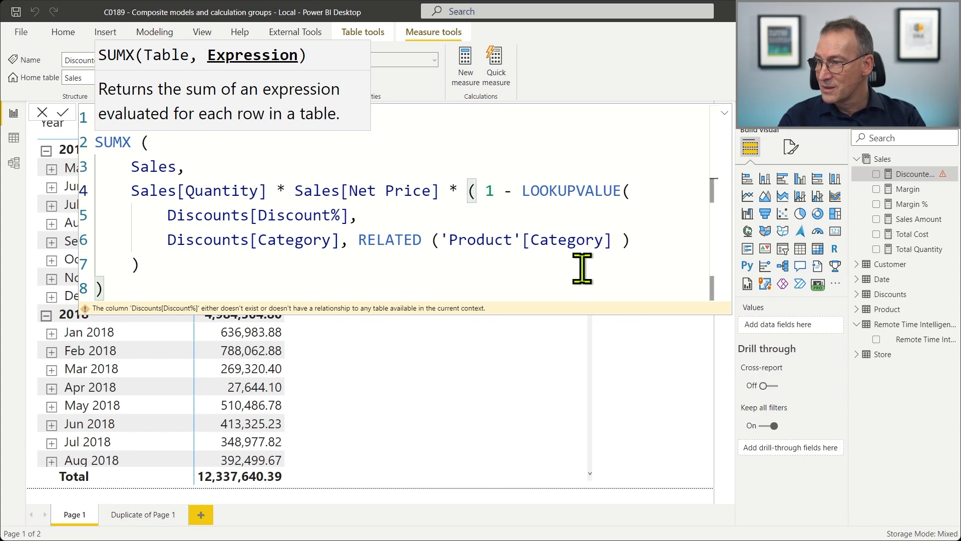
{"action": "key", "text": "Right"}
{"action": "key", "text": "shift+Return"}
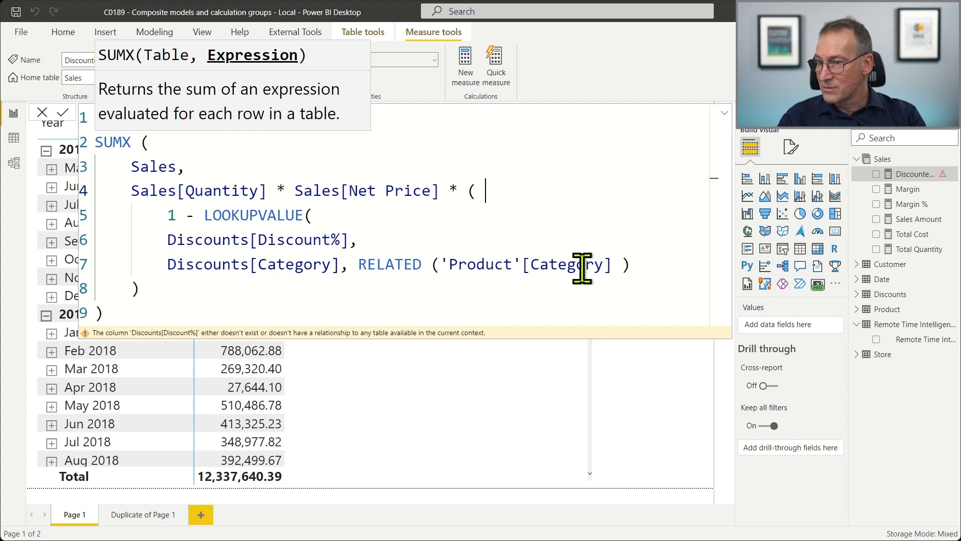
{"action": "key", "text": "Delete"}
{"action": "key", "text": "ctrl+shift+Right"}
{"action": "key", "text": "BackSpace"}
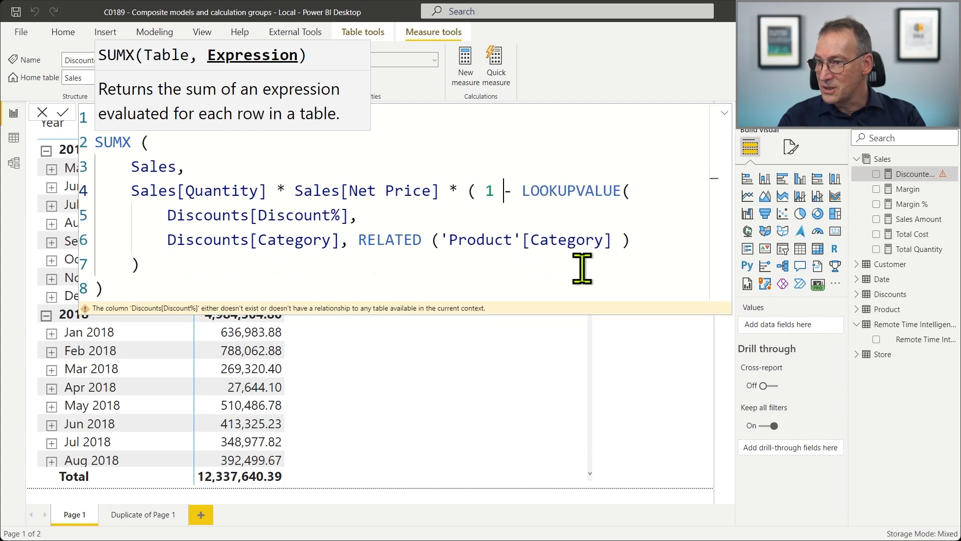
Move LOOKUPVALUE to its own line after "( 1 -" and add the missing closing parenthesis at the end of line 8
{"action": "key", "text": "Right"}
{"action": "key", "text": "Right"}
{"action": "key", "text": "shift+Return"}
{"action": "key", "text": "Down"}
{"action": "key", "text": "Down"}
{"action": "key", "text": "Down"}
{"action": "key", "text": "Down"}
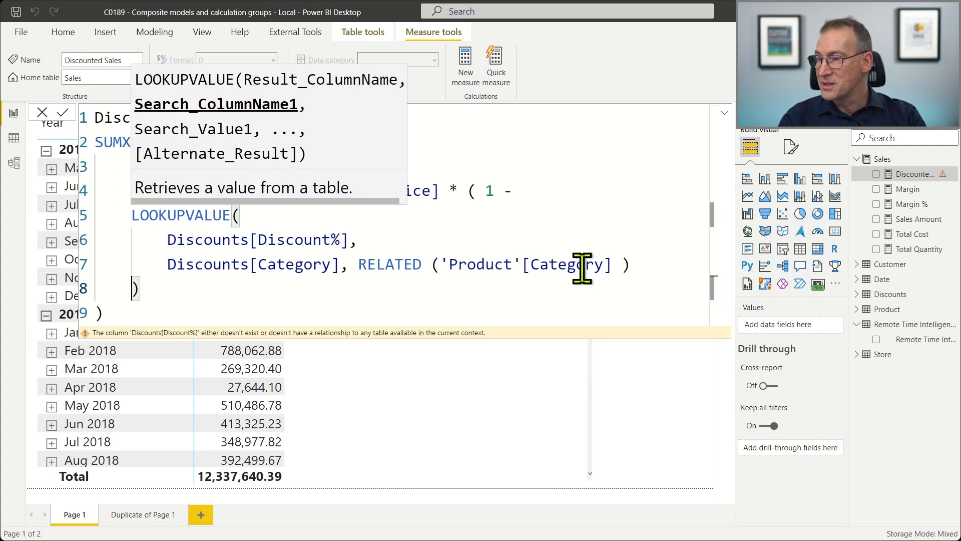
{"action": "key", "text": "Up"}
{"action": "key", "text": "End"}
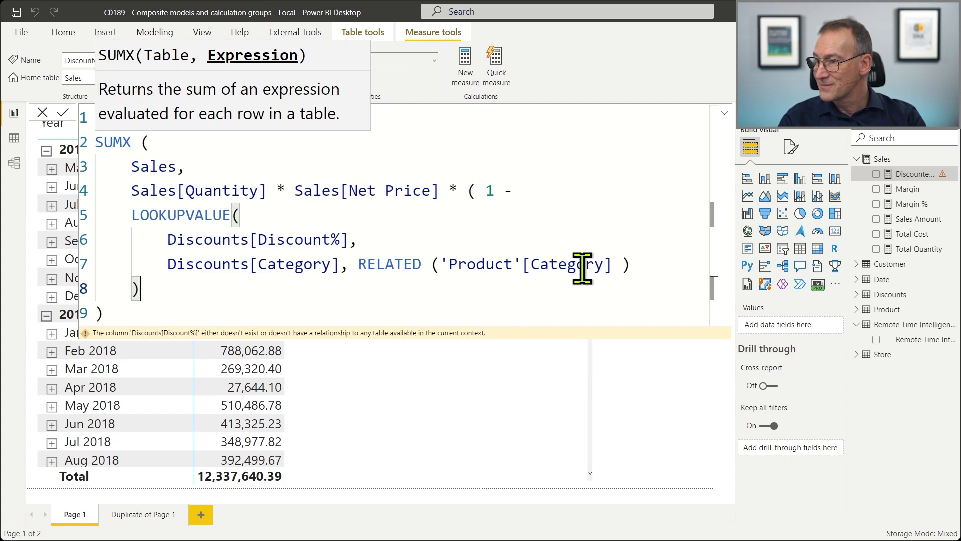
{"action": "type", "text": ")"}
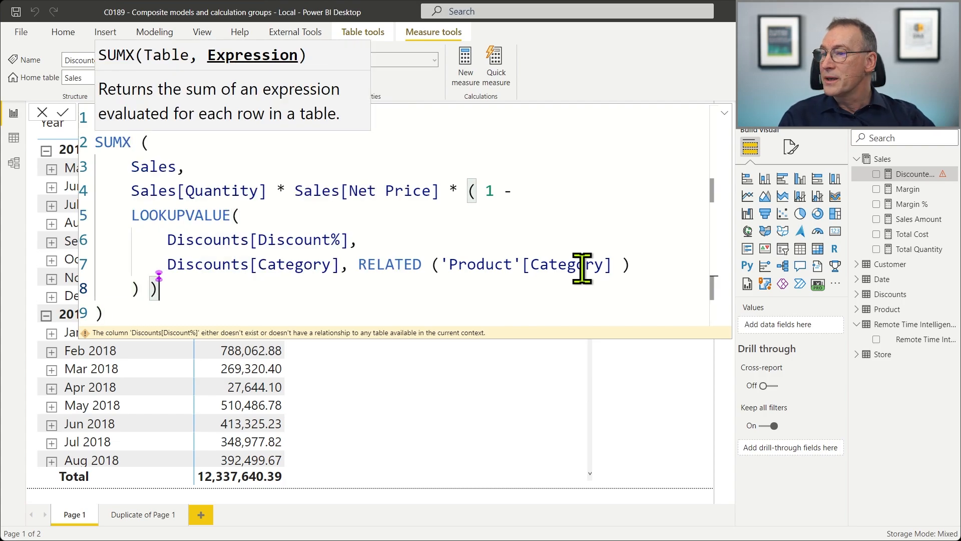
Review the LOOKUPVALUE arguments and the iterated Sales table, and commit the Discounted Sales measure
{"action": "left_click_drag", "start_coordinate": [126, 222], "coordinate": [270, 216]}
{"action": "left_click", "coordinate": [185, 250]}
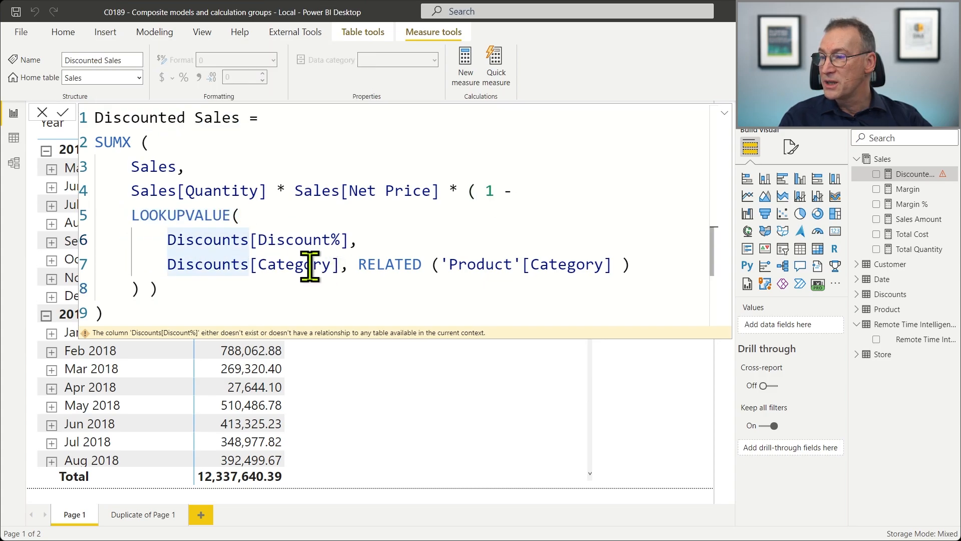
{"action": "left_click", "coordinate": [310, 266]}
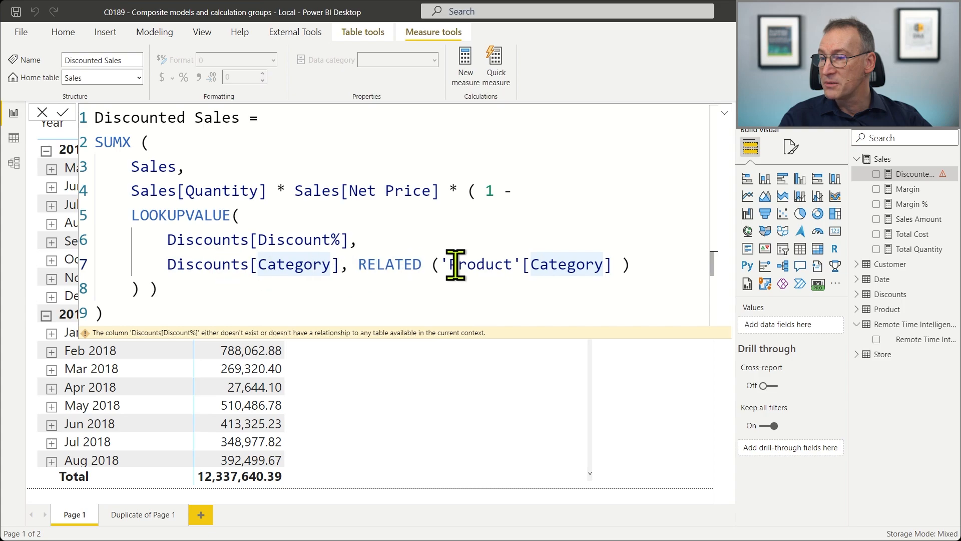
{"action": "left_click_drag", "start_coordinate": [451, 264], "coordinate": [626, 268]}
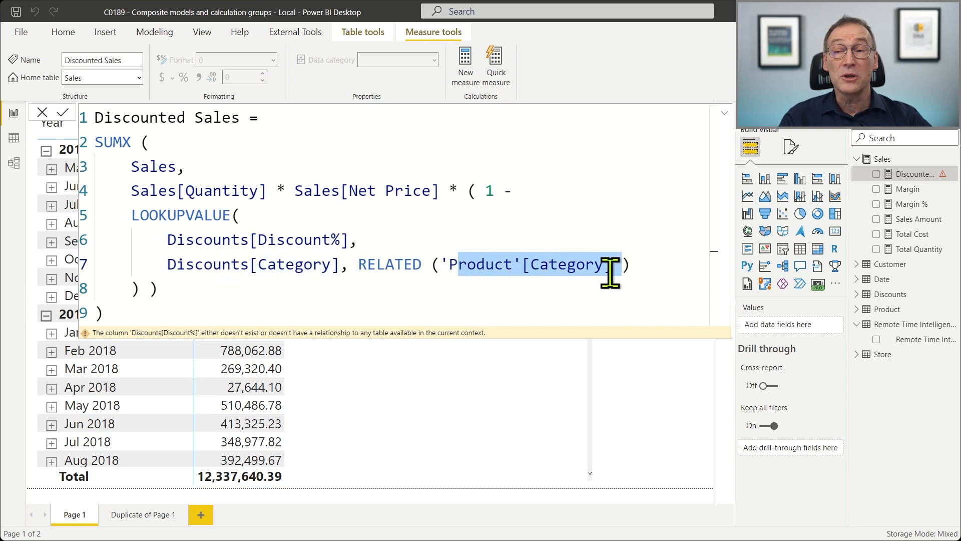
{"action": "left_click_drag", "start_coordinate": [129, 168], "coordinate": [165, 171]}
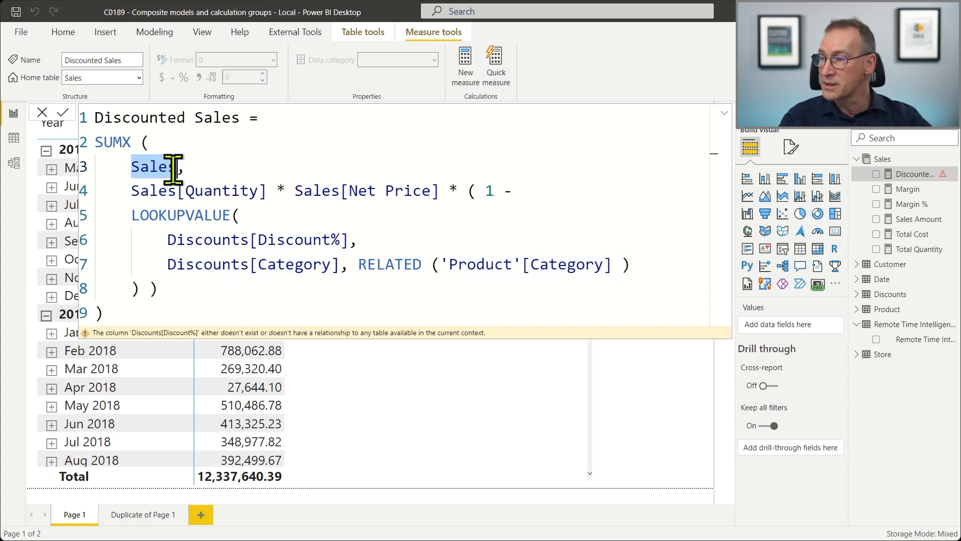
{"action": "left_click", "coordinate": [162, 306]}
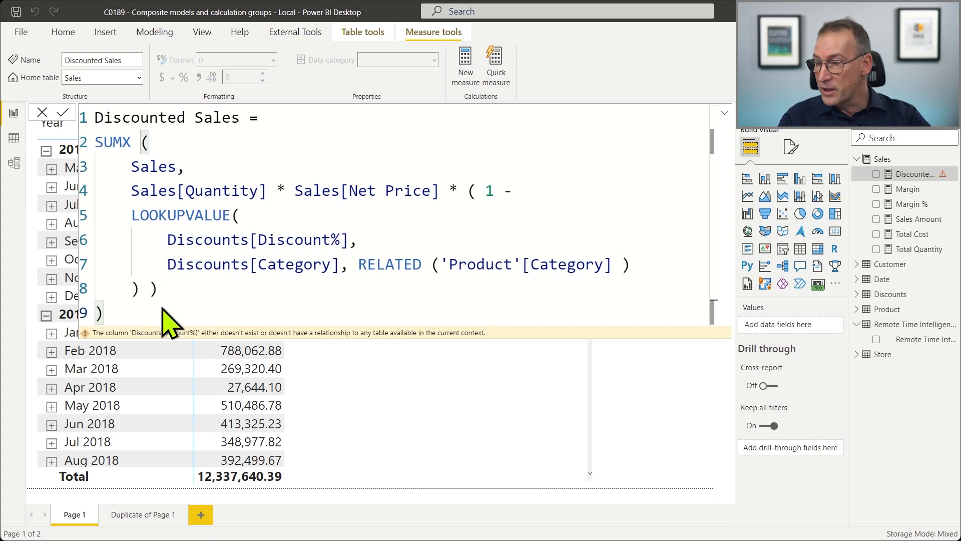
{"action": "key", "text": "Return"}
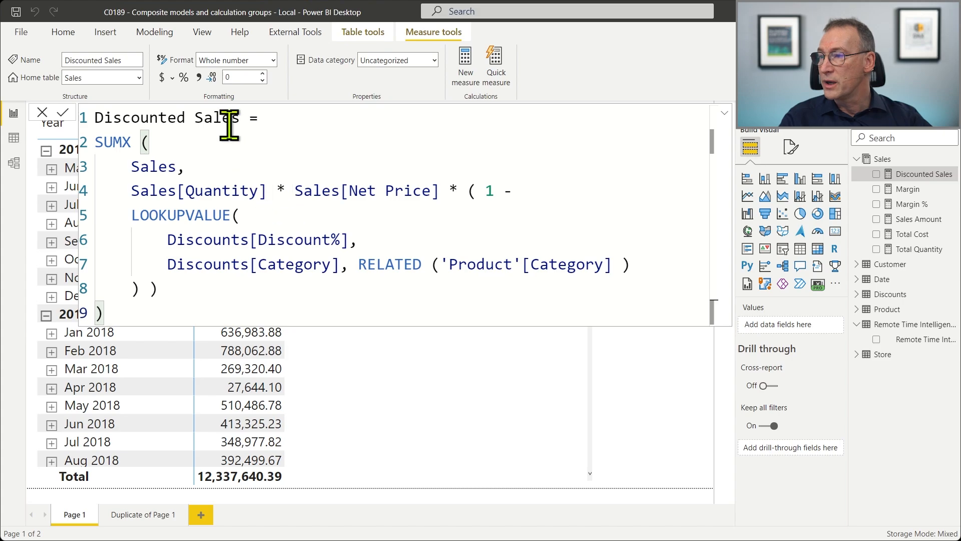
Set the format of the Discounted Sales measure to Decimal number and leave the formula editor
{"action": "left_click", "coordinate": [276, 61]}
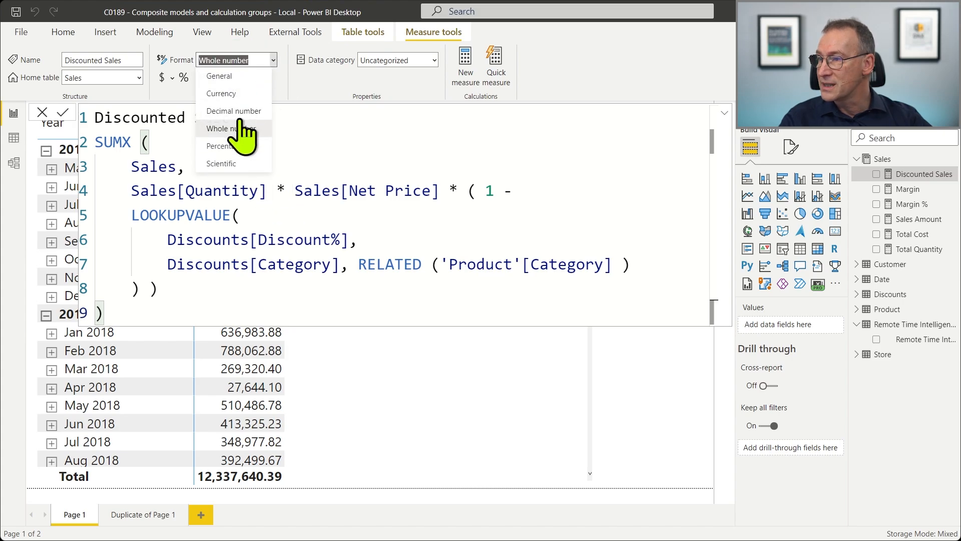
{"action": "key", "text": "Escape"}
{"action": "key", "text": "Up"}
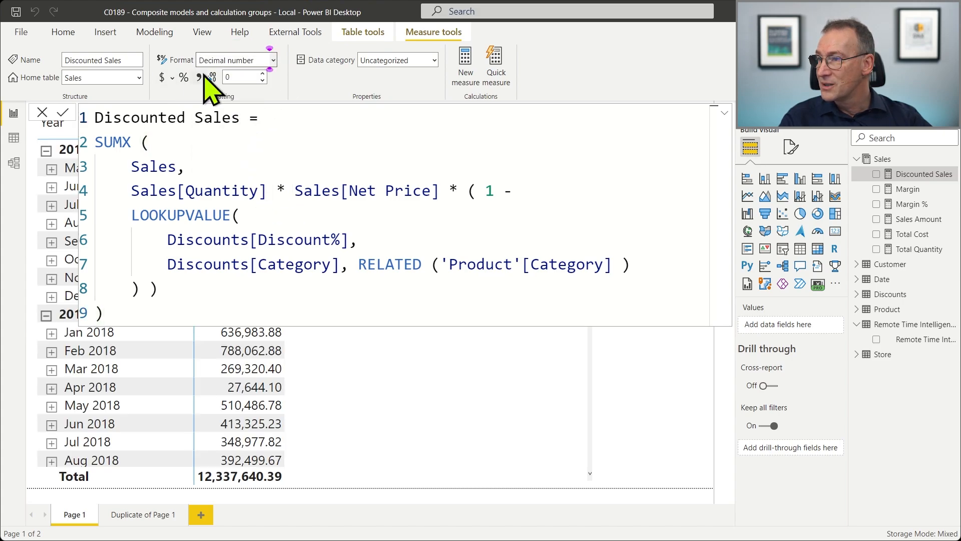
{"action": "left_click", "coordinate": [601, 227]}
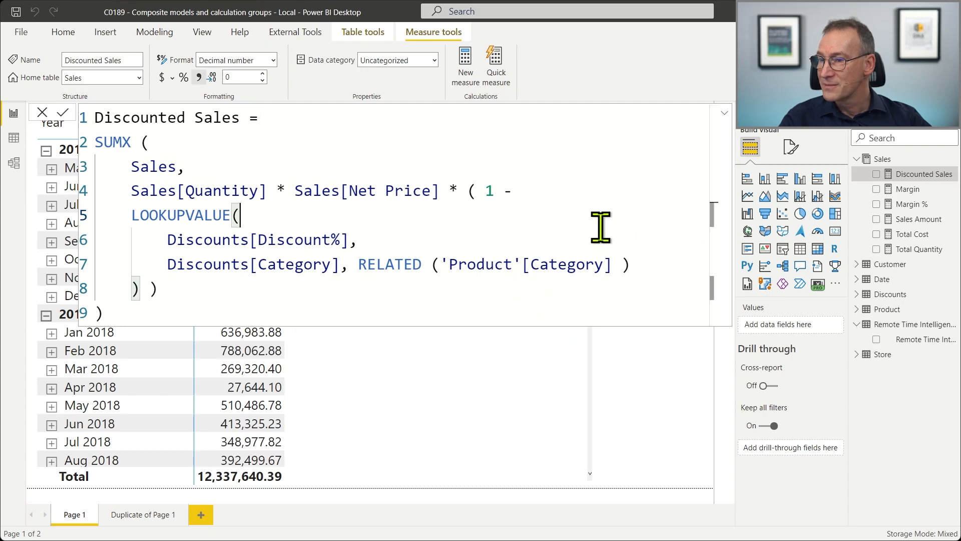
{"action": "key", "text": "Escape"}
Add the Discounted Sales measure to the matrix beside Sales Amount and set its decimal places to 2
{"action": "left_click_drag", "start_coordinate": [911, 181], "coordinate": [397, 220]}
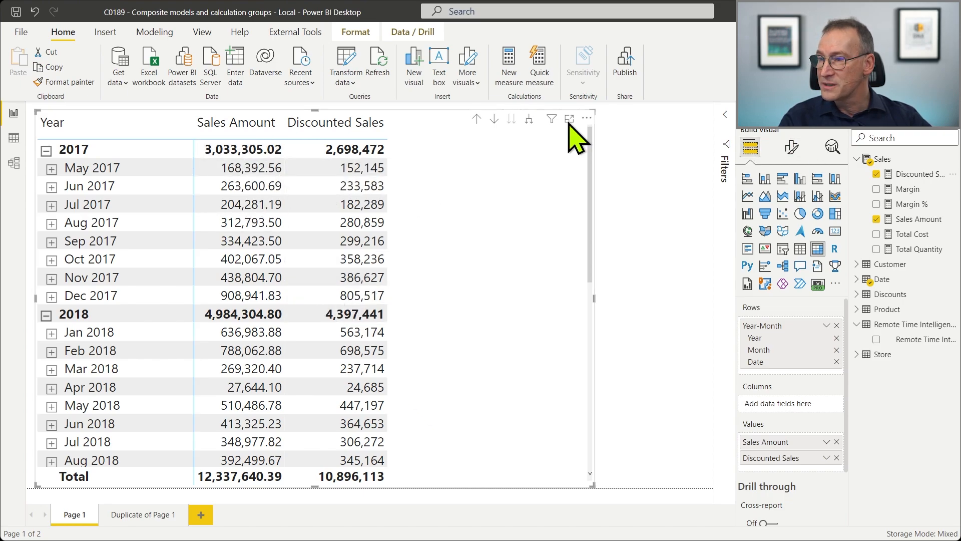
{"action": "left_click", "coordinate": [905, 176]}
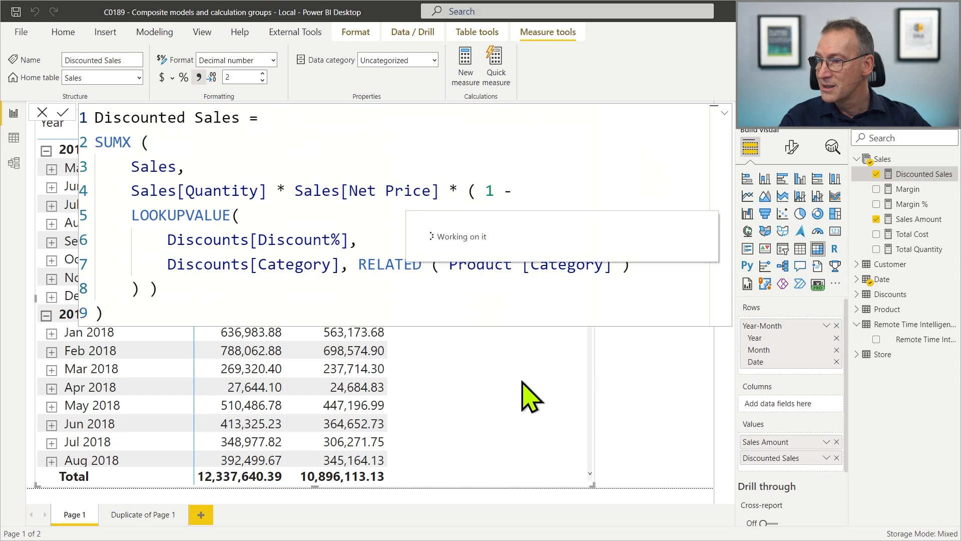
{"action": "left_click", "coordinate": [528, 397]}
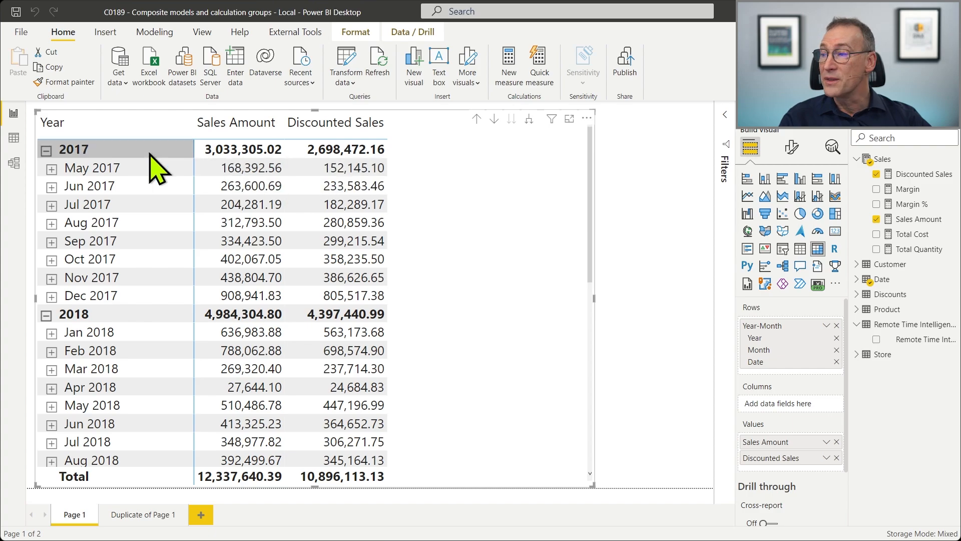
Display the rows of the Discounts table and examine the discount percentage assigned to each category
{"action": "left_click", "coordinate": [14, 145]}
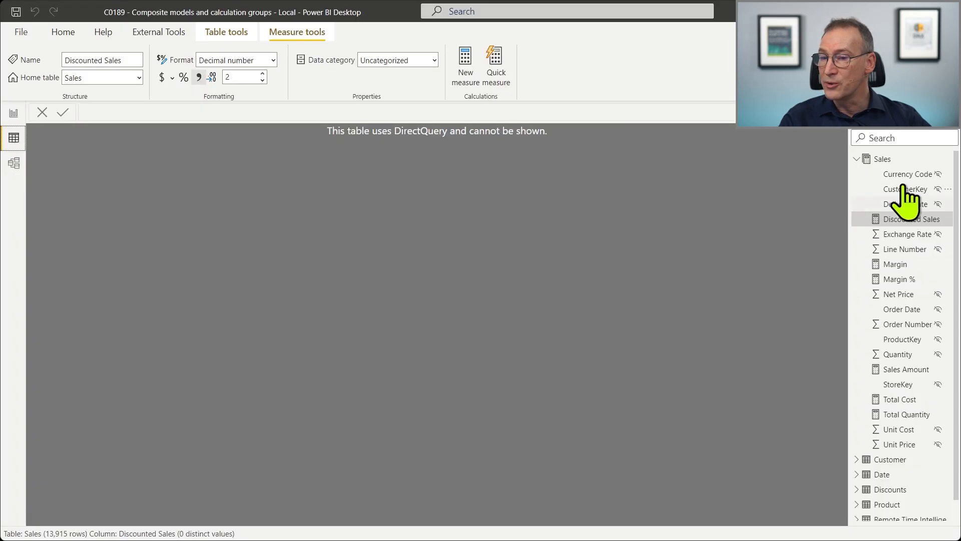
{"action": "left_click", "coordinate": [860, 159]}
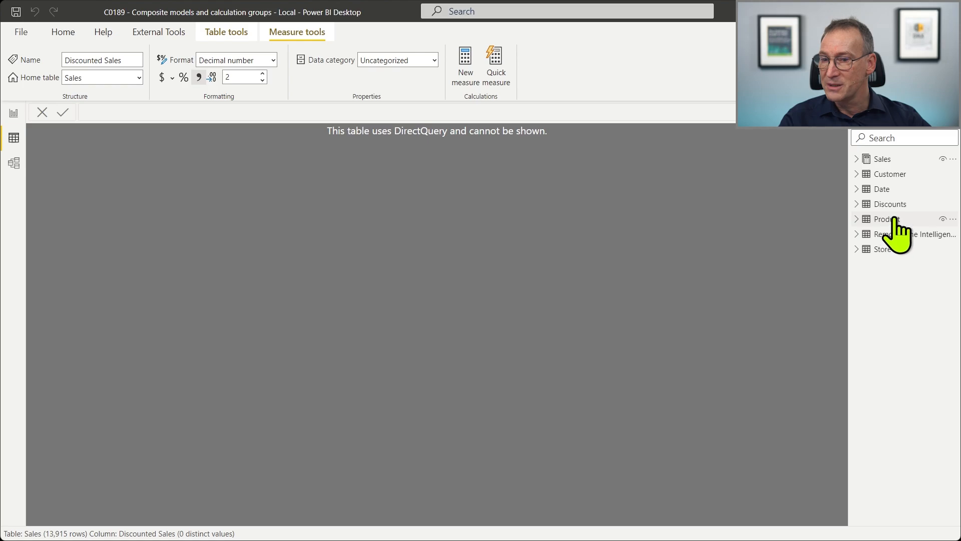
{"action": "left_click", "coordinate": [891, 204]}
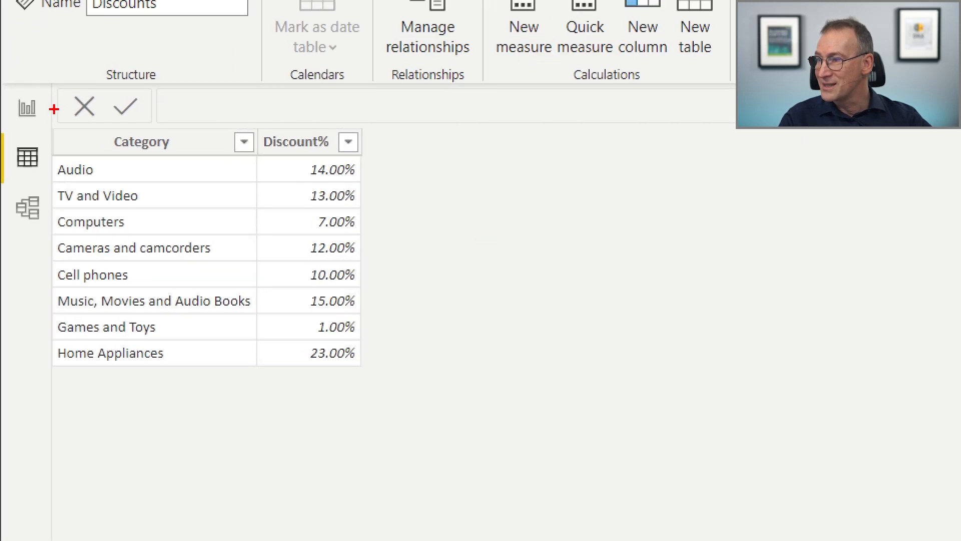
{"action": "mouse_move", "coordinate": [35, 120]}
{"action": "left_mouse_down"}
{"action": "mouse_move", "coordinate": [197, 311]}
{"action": "mouse_move", "coordinate": [419, 416]}
{"action": "left_mouse_up"}
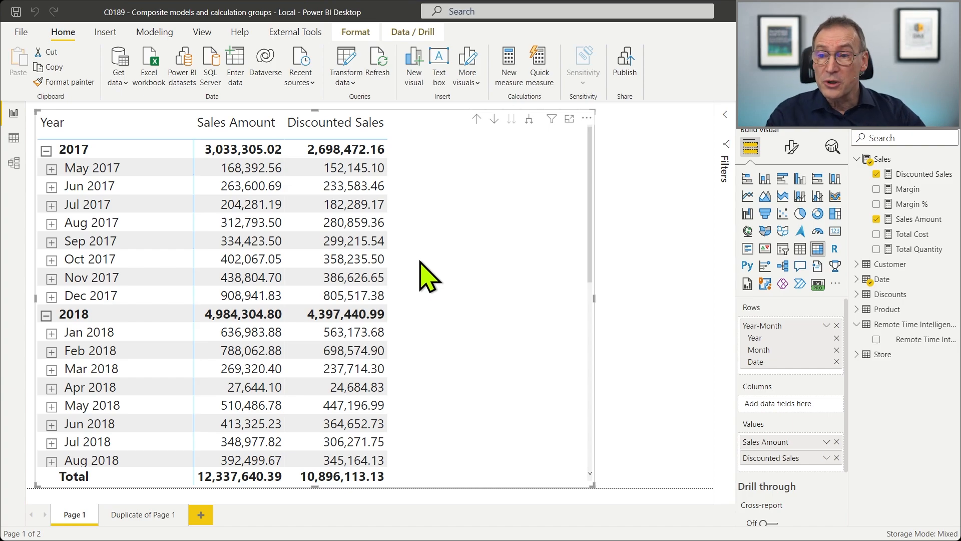
Review the Discounted Sales formula, focusing on the iterated Sales table and the Discounts lookup, and leave the formula editor
{"action": "left_click", "coordinate": [913, 175]}
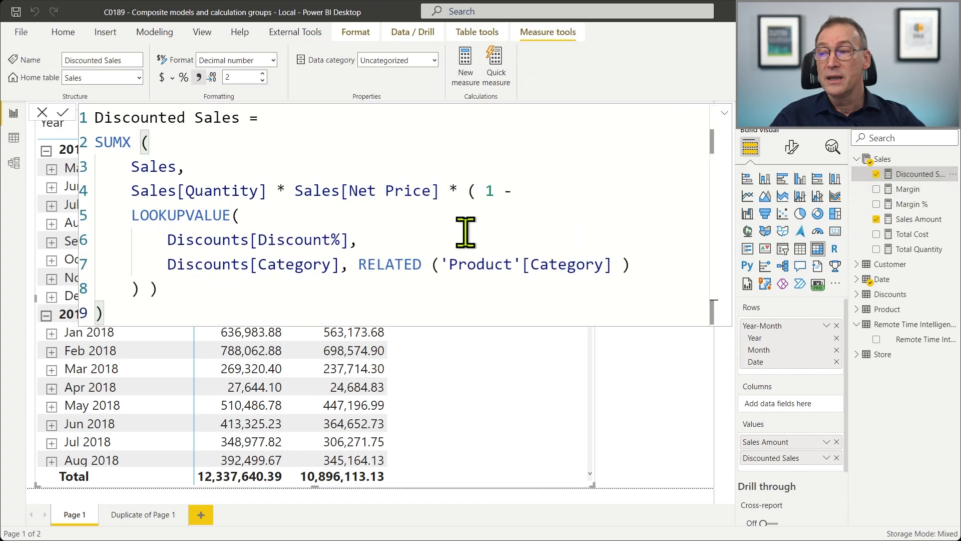
{"action": "left_click_drag", "start_coordinate": [182, 316], "coordinate": [79, 154]}
{"action": "left_click", "coordinate": [175, 171]}
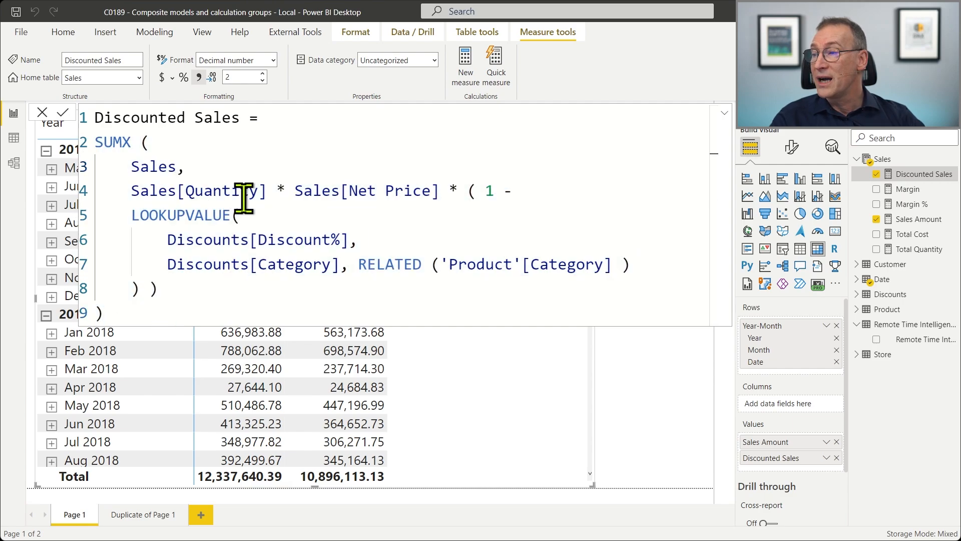
{"action": "left_click_drag", "start_coordinate": [133, 170], "coordinate": [154, 170]}
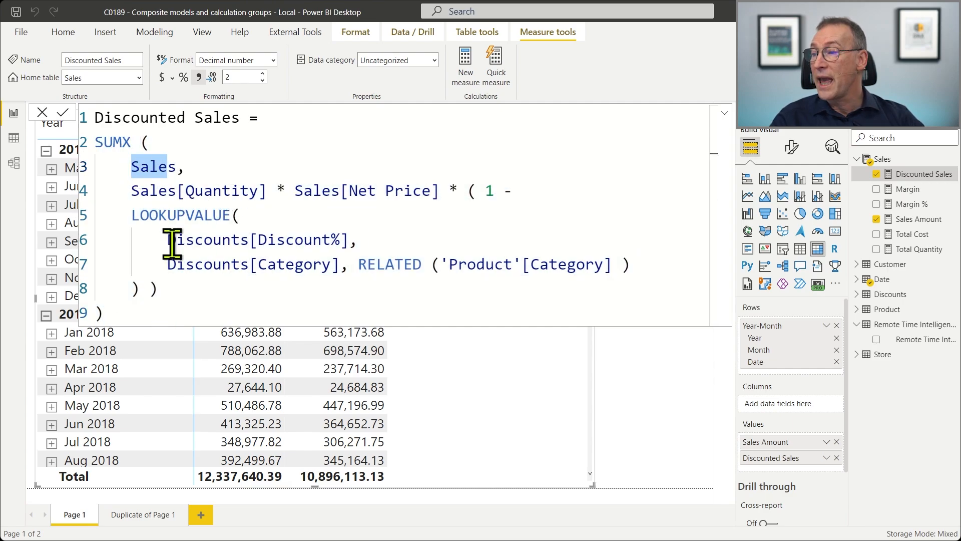
{"action": "left_click_drag", "start_coordinate": [169, 241], "coordinate": [233, 242]}
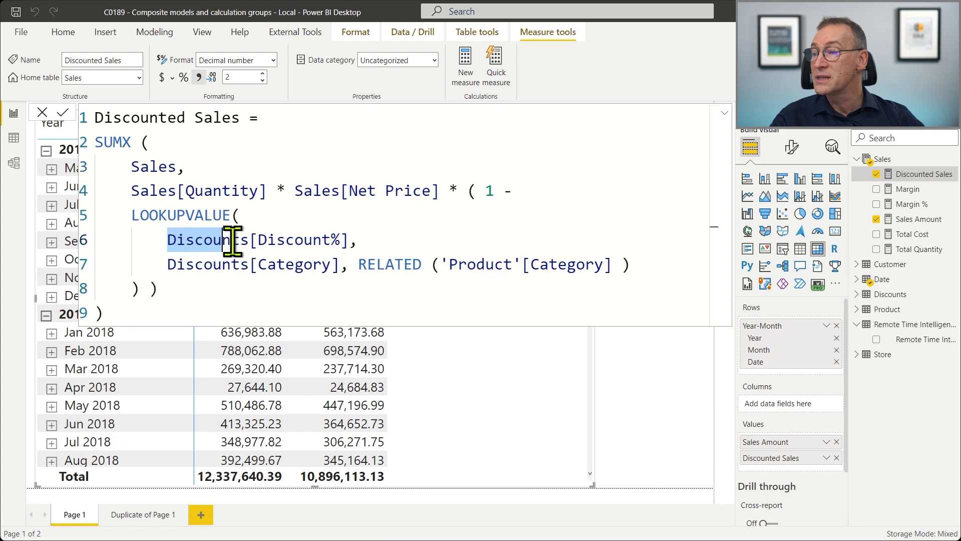
{"action": "left_click", "coordinate": [235, 288]}
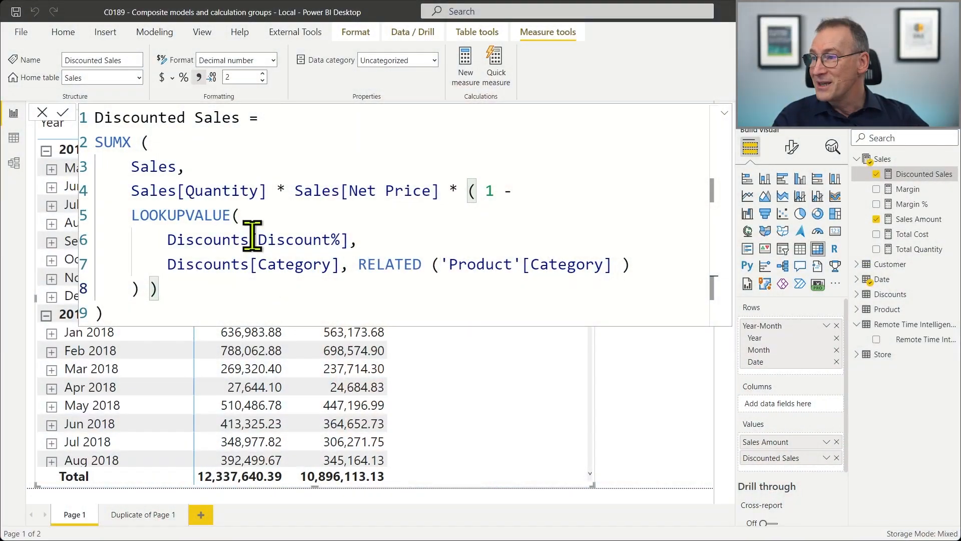
{"action": "left_click", "coordinate": [255, 246]}
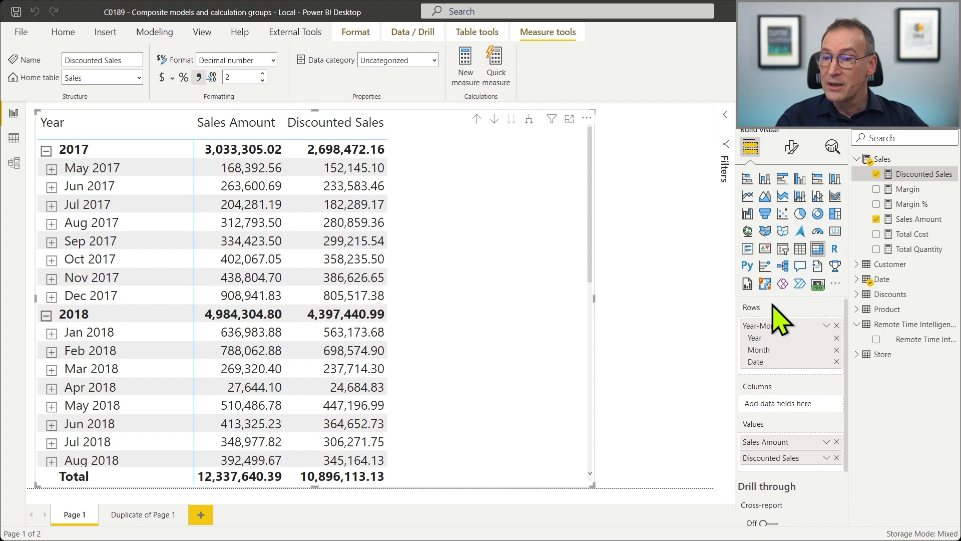
Add Remote Time Intelligence to the matrix columns and widen the matrix to fit the extra columns
{"action": "left_click_drag", "start_coordinate": [889, 337], "coordinate": [812, 421]}
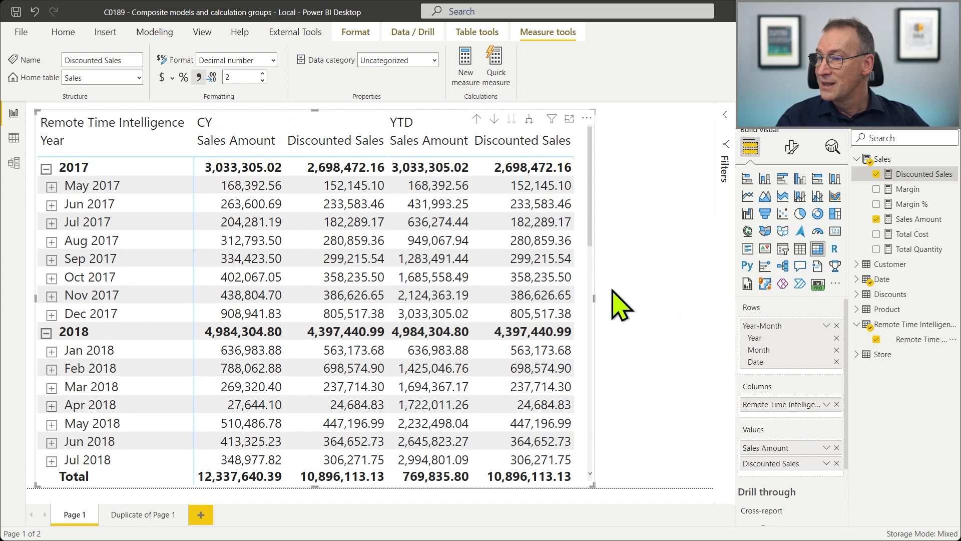
{"action": "left_click_drag", "start_coordinate": [595, 298], "coordinate": [681, 298]}
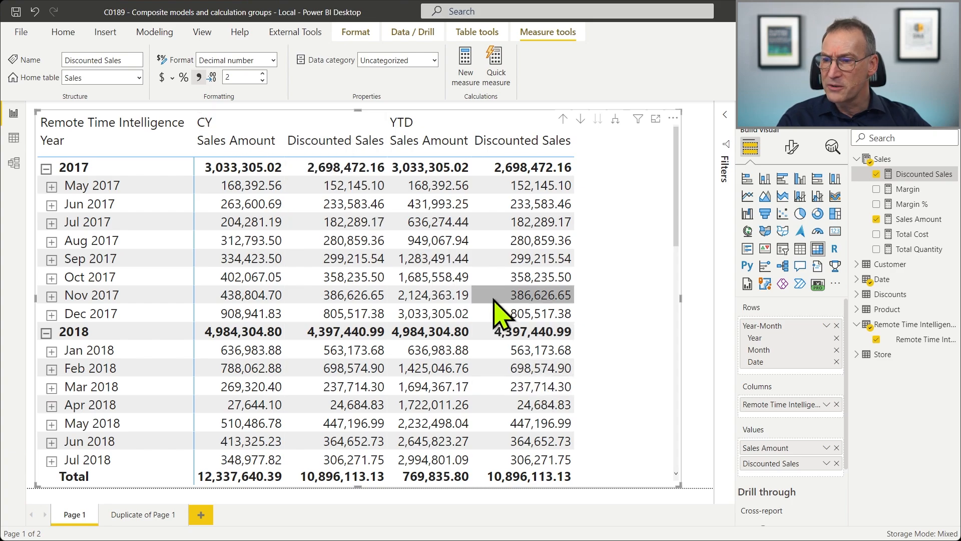
Filter the matrix so that Remote Time Intelligence includes only YTD
{"action": "left_click", "coordinate": [724, 114]}
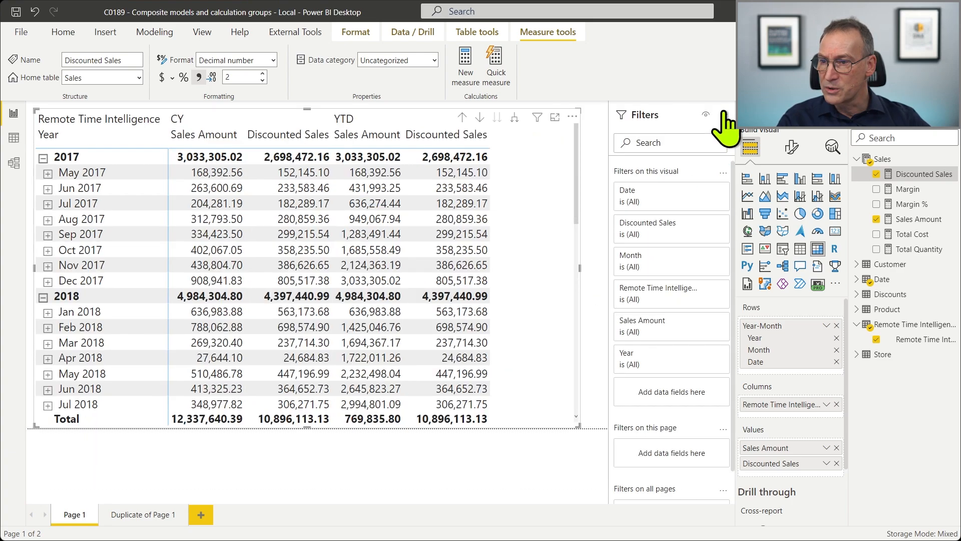
{"action": "left_click", "coordinate": [697, 293]}
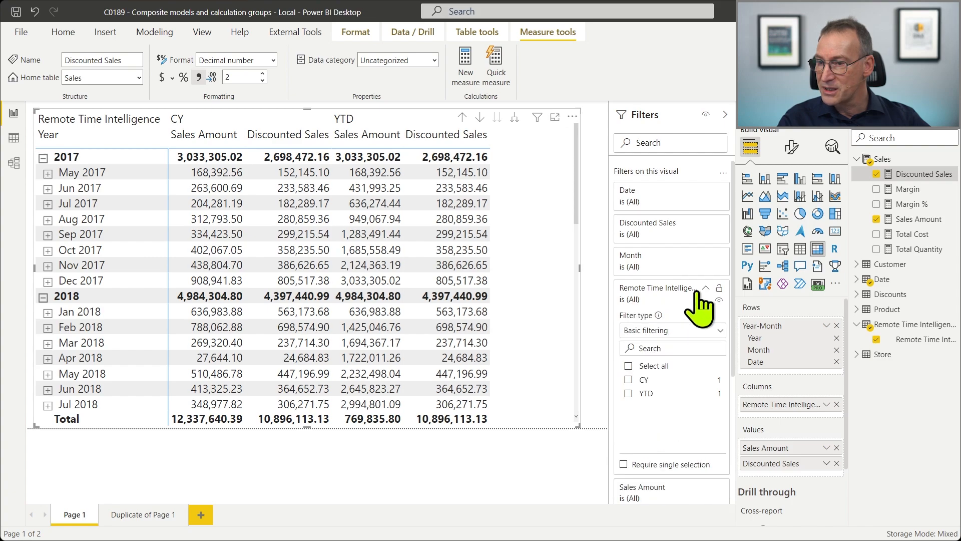
{"action": "left_click", "coordinate": [629, 394]}
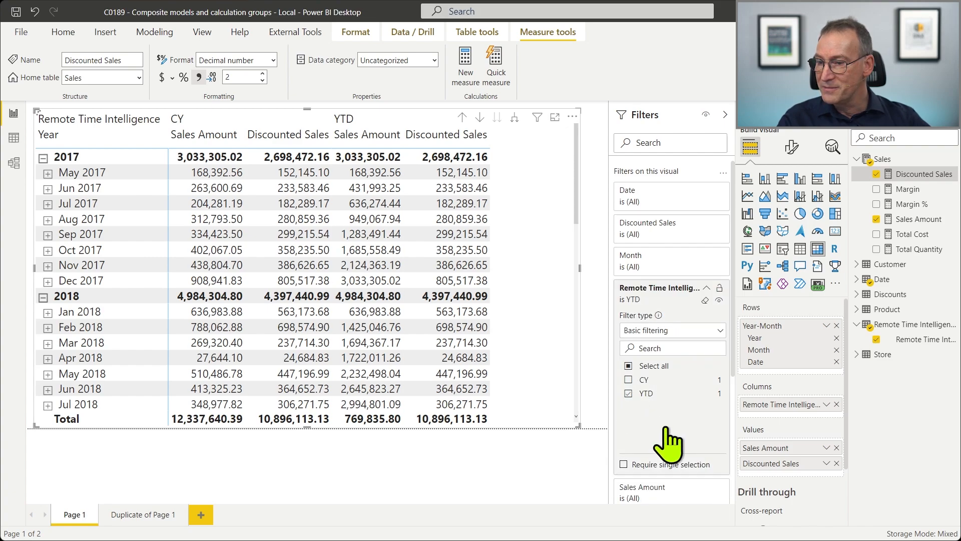
{"action": "left_click", "coordinate": [598, 257]}
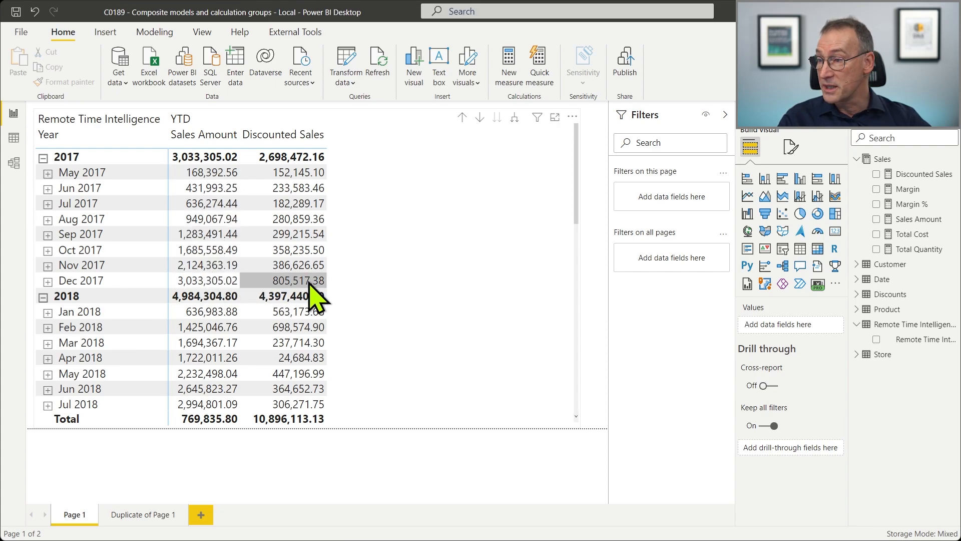
{"action": "left_click", "coordinate": [429, 299]}
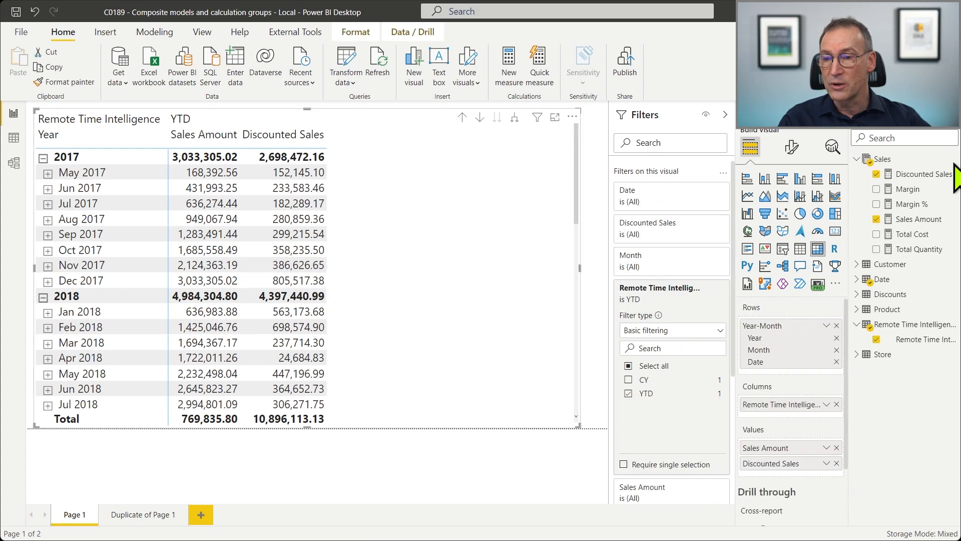
Create a new measure in the Sales table with the formula Discount = [Sales Amount] - [Discounted Sales]
{"action": "right_click", "coordinate": [893, 161]}
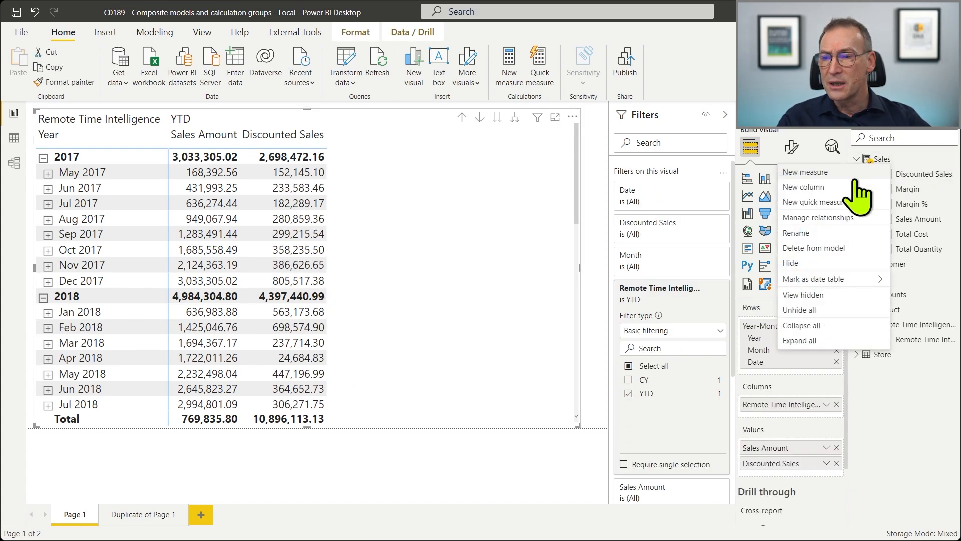
{"action": "left_click", "coordinate": [826, 175]}
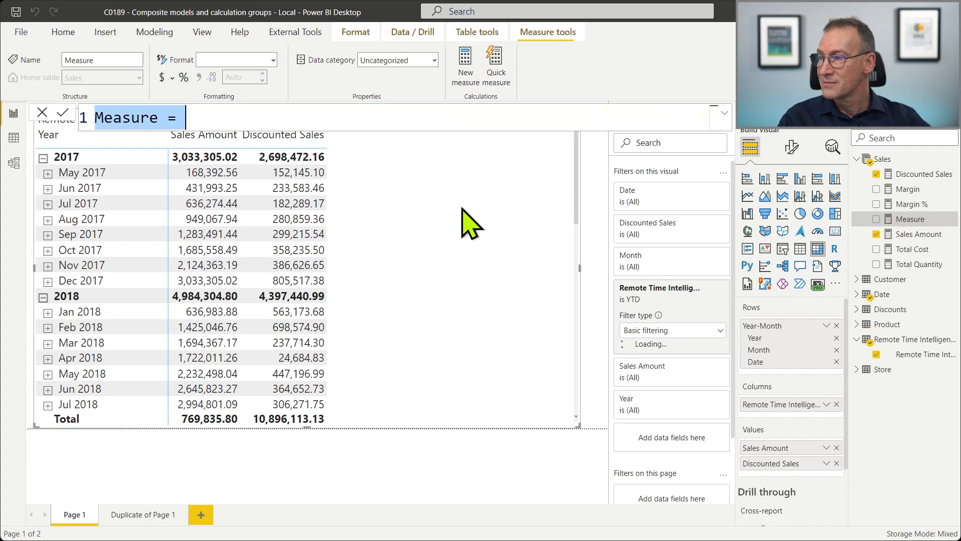
{"action": "type", "text": "Discount"}
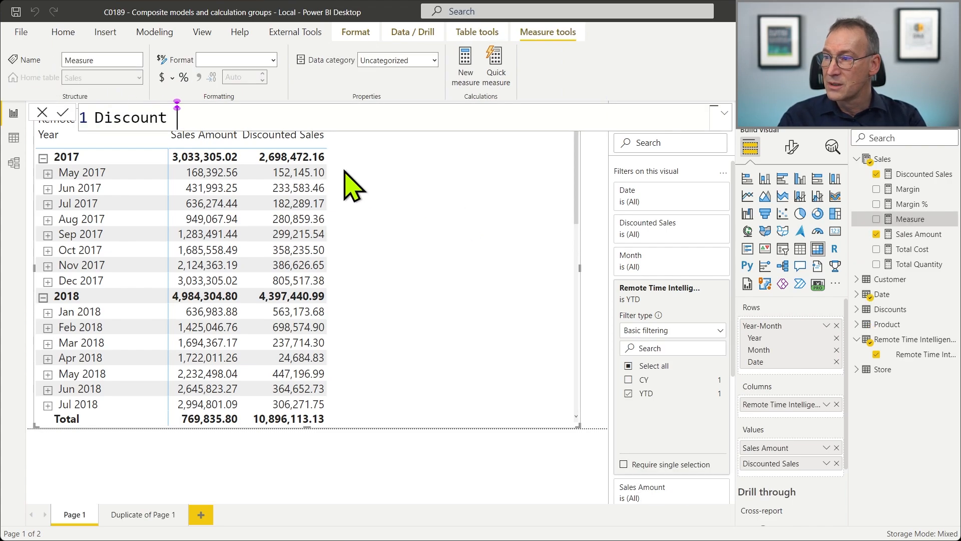
{"action": "type", "text": " = "}
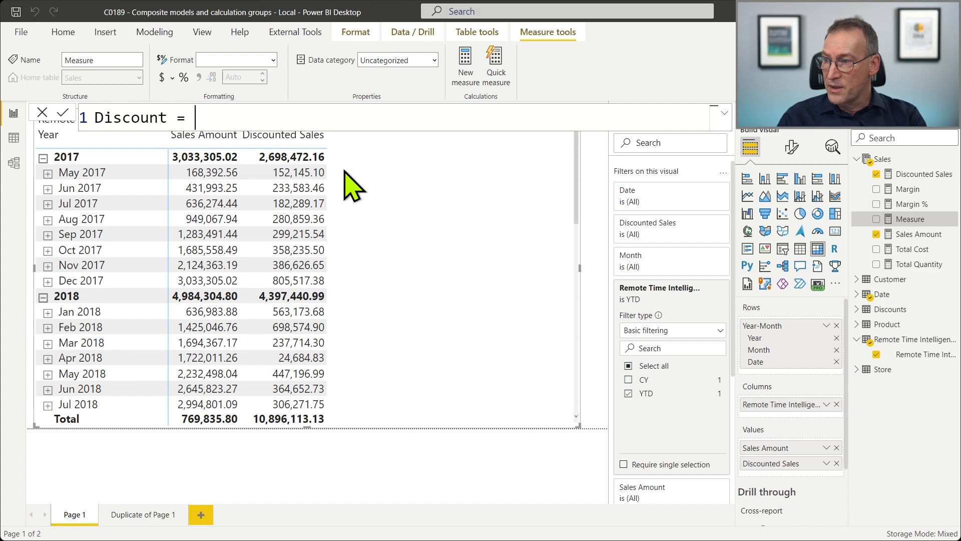
{"action": "type", "text": "[Sales Amount]"}
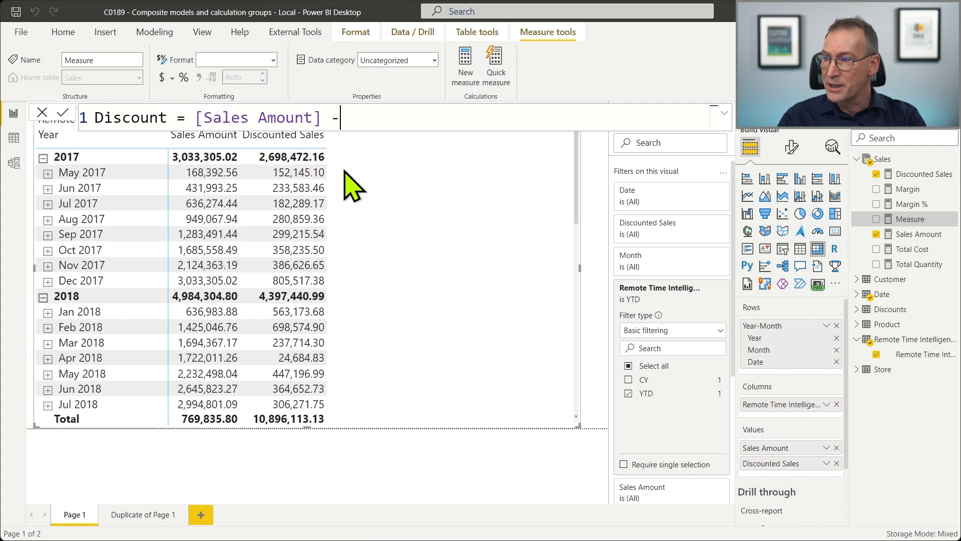
{"action": "type", "text": " - [Discounted Sales]"}
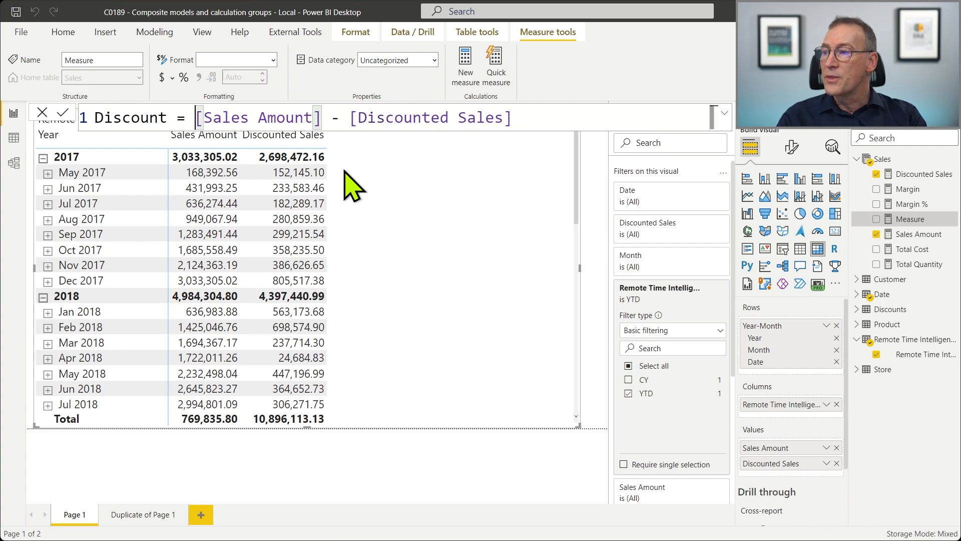
Review the Sales Amount and Discounted Sales references in the Discount formula and commit the measure
{"action": "key", "text": "shift+End"}
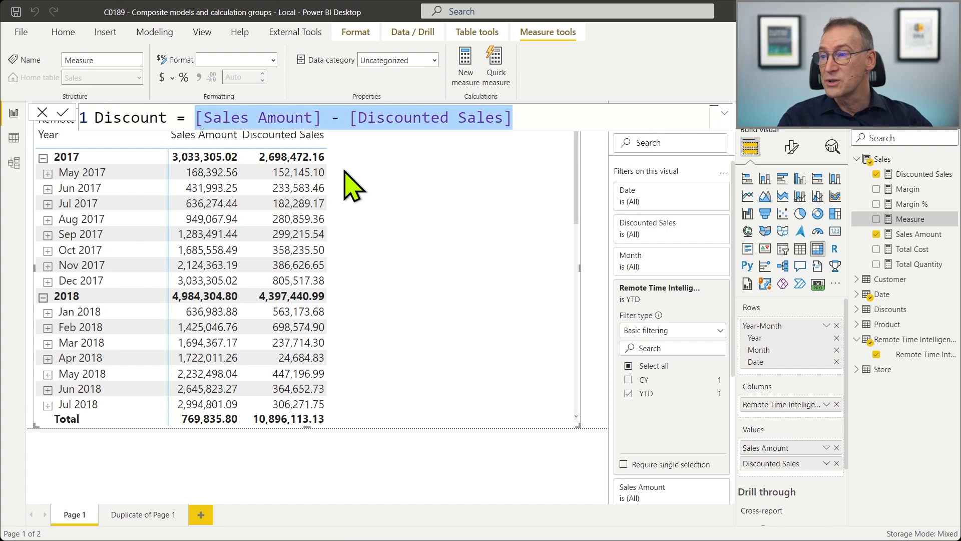
{"action": "left_click", "coordinate": [335, 115]}
{"action": "left_click_drag", "start_coordinate": [349, 118], "coordinate": [520, 118]}
{"action": "left_click", "coordinate": [551, 116]}
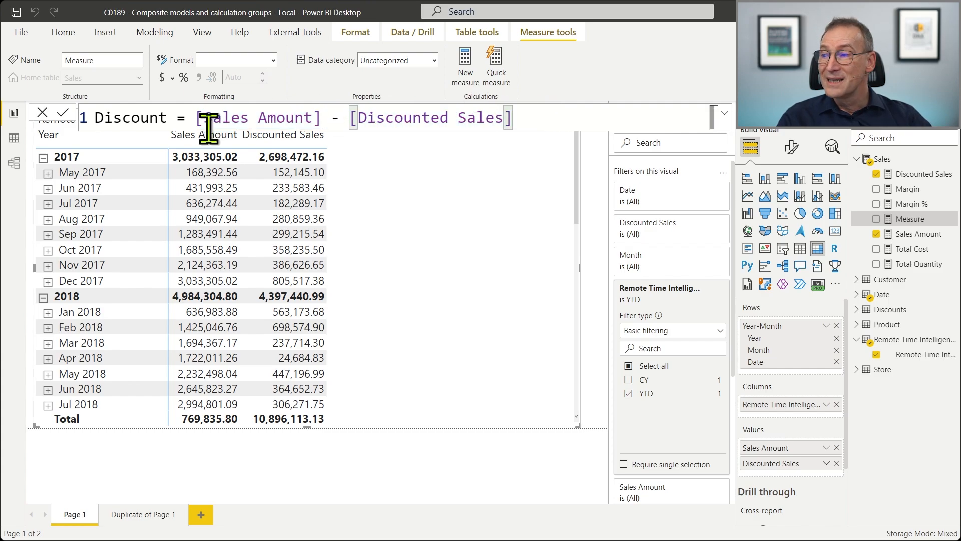
{"action": "left_click_drag", "start_coordinate": [193, 122], "coordinate": [320, 119]}
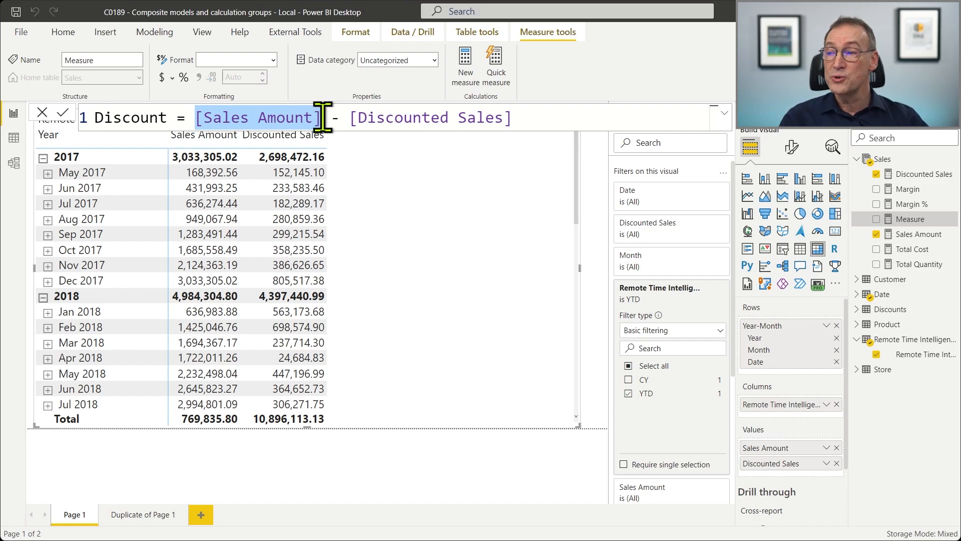
{"action": "left_click_drag", "start_coordinate": [349, 117], "coordinate": [530, 115]}
{"action": "left_click", "coordinate": [567, 120]}
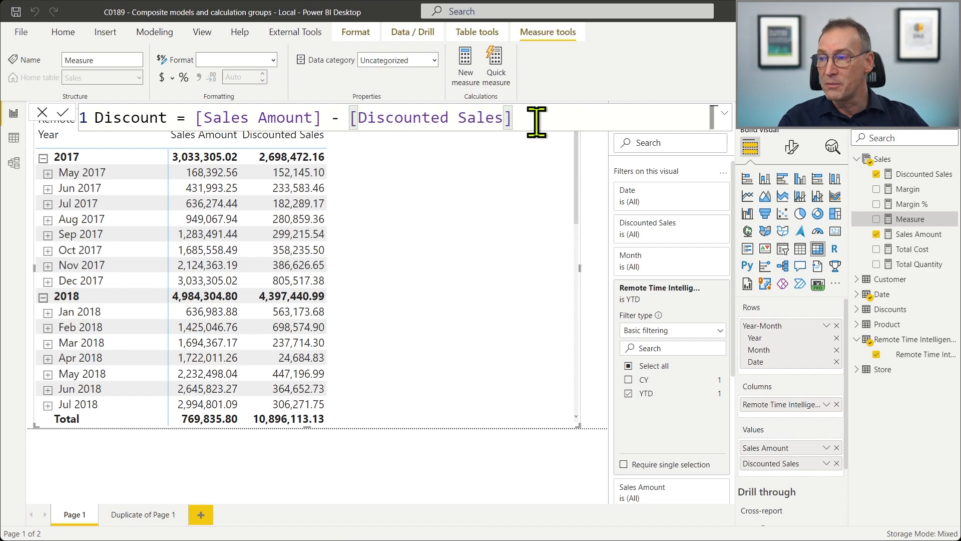
{"action": "key", "text": "Return"}
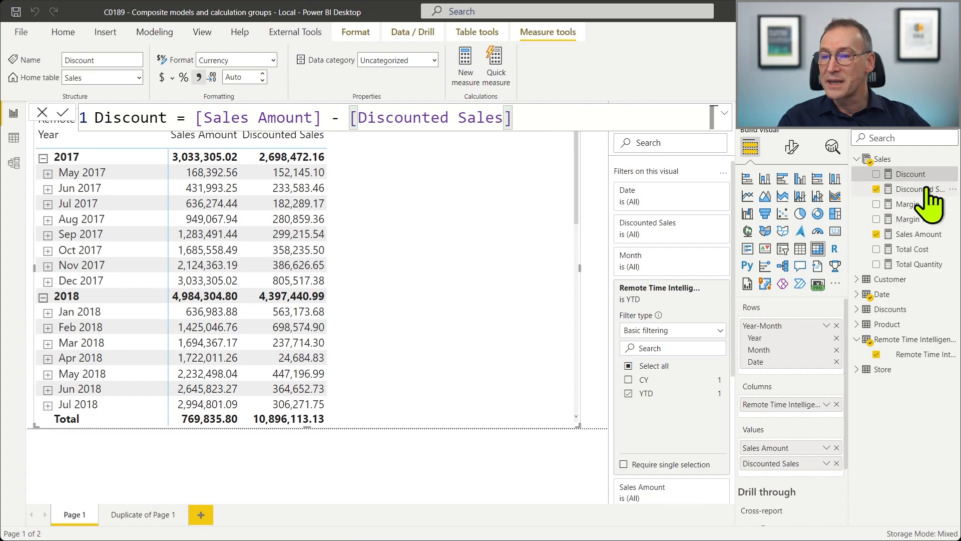
Change the number format of the Discount measure and add it to the matrix beside Discounted Sales
{"action": "left_click", "coordinate": [274, 61]}
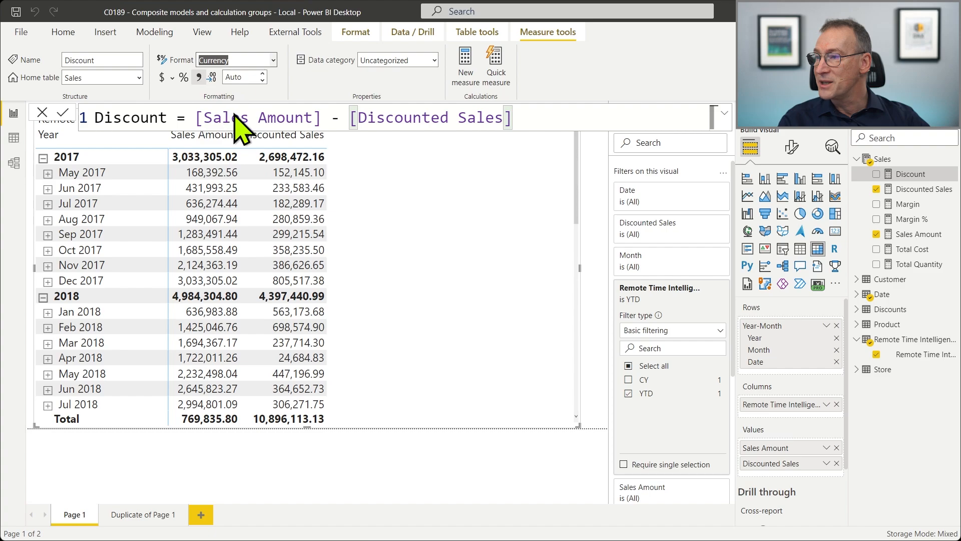
{"action": "key", "text": "Return"}
{"action": "left_click_drag", "start_coordinate": [925, 180], "coordinate": [466, 235]}
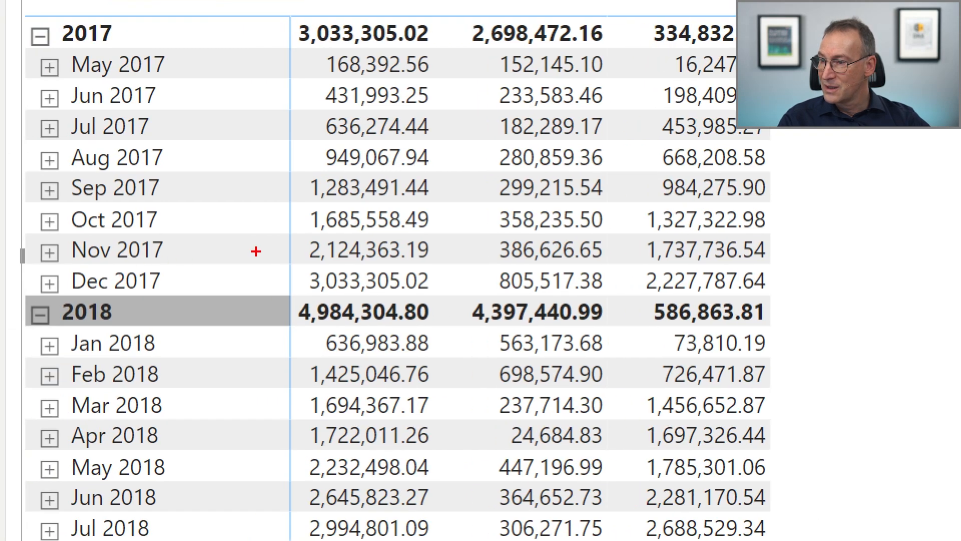
Examine the Oct 2017 row of the matrix, comparing Discount with Sales Amount and Discounted Sales
{"action": "left_click_drag", "start_coordinate": [292, 195], "coordinate": [796, 243]}
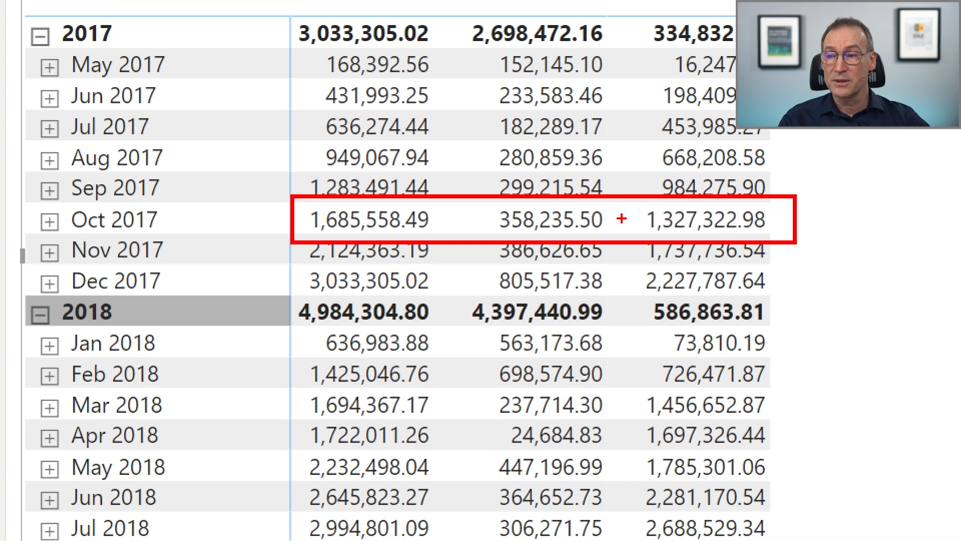
{"action": "left_click_drag", "start_coordinate": [633, 198], "coordinate": [772, 235]}
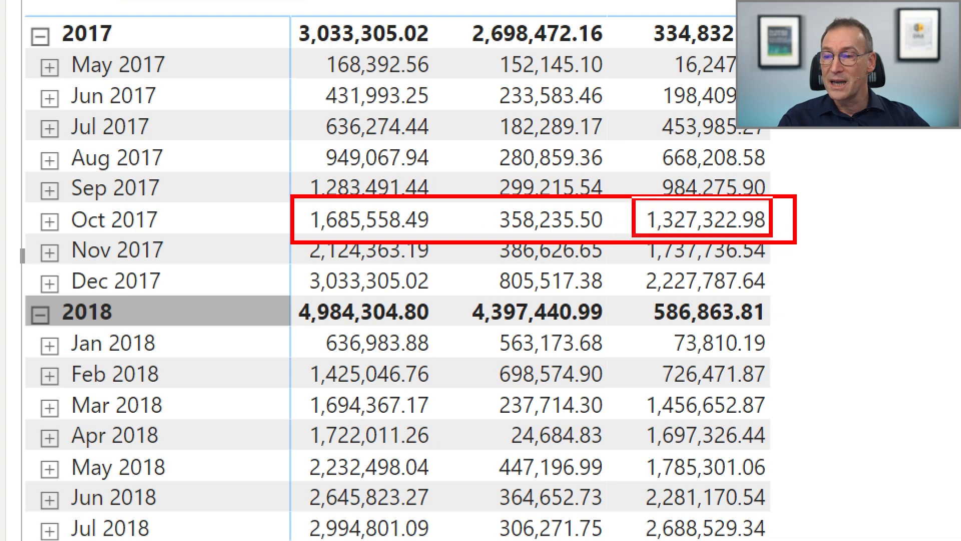
{"action": "key", "text": "Escape"}
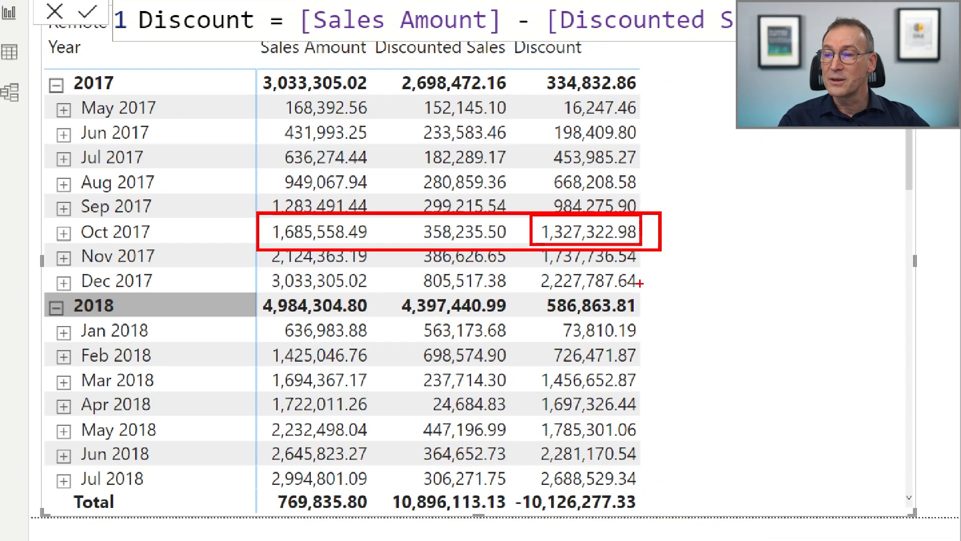